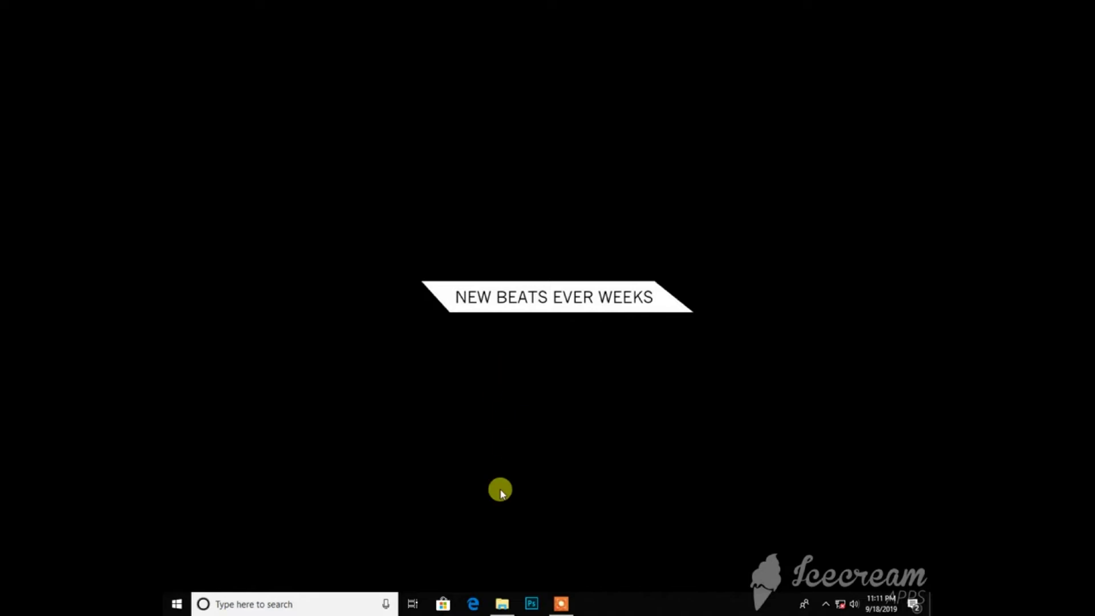
- Open the Software\Other folder on drive E: in File Explorer and run the smadav1082 installer
click(502, 603)
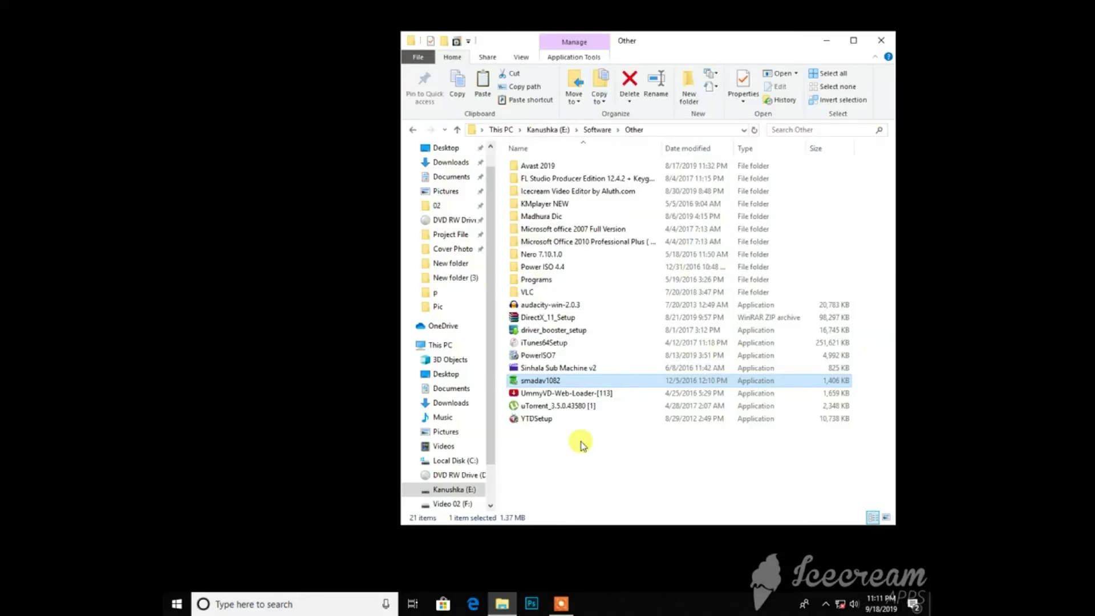
right_click(536, 379)
click(571, 86)
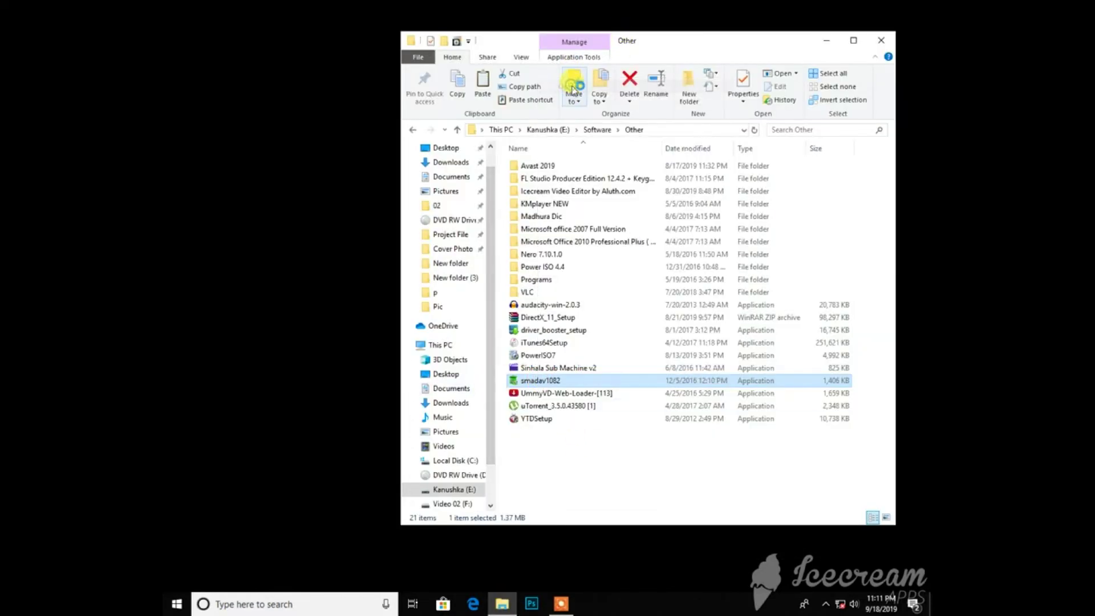
click(551, 329)
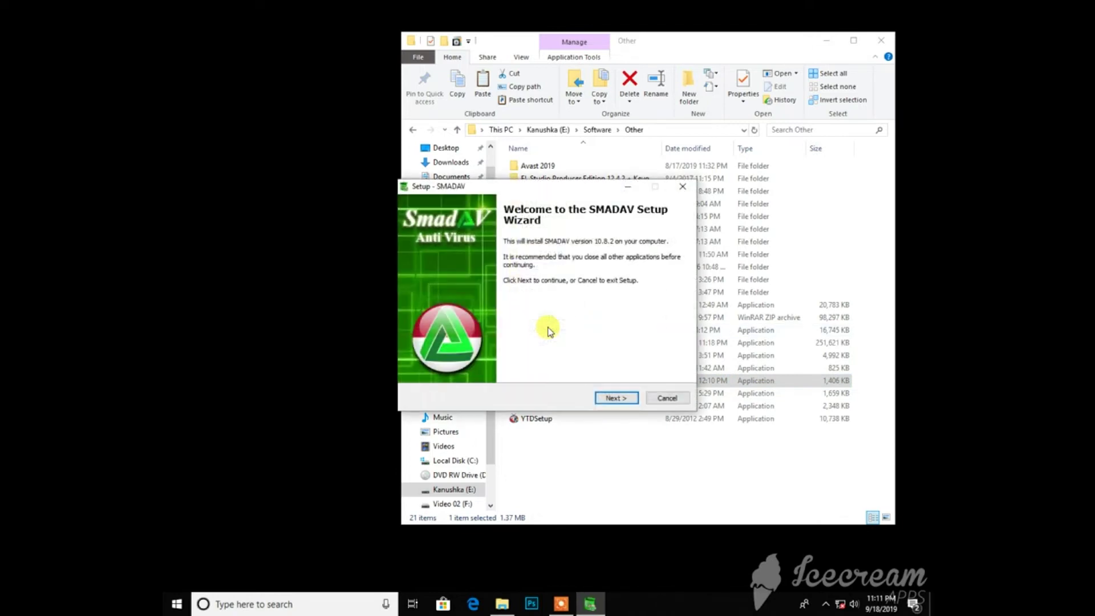
- Install SMADAV, accepting the license agreement and including a desktop icon
click(621, 397)
click(451, 362)
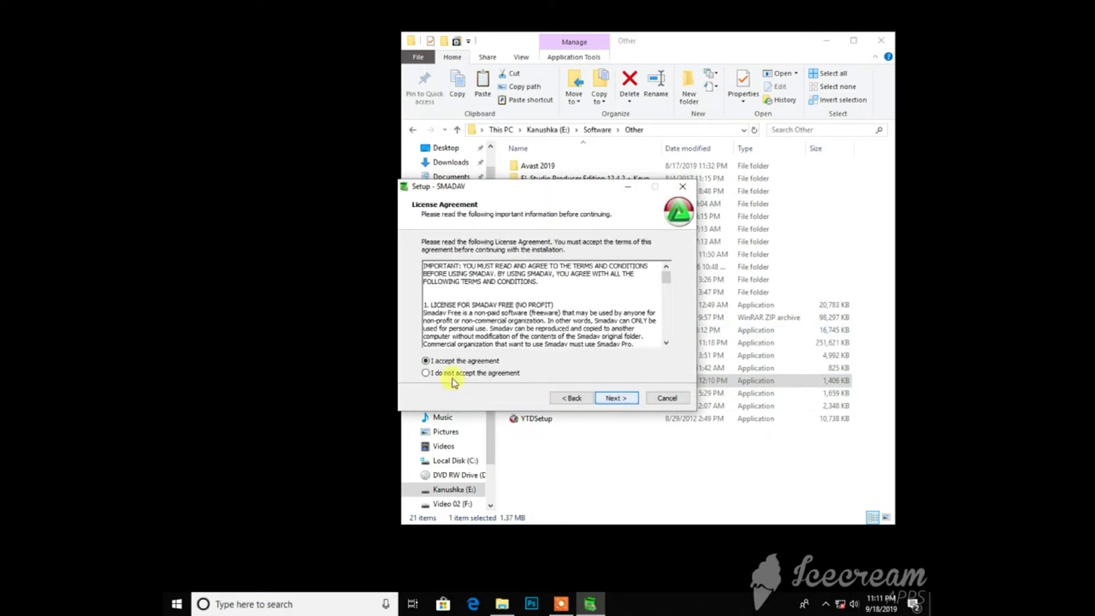
click(613, 398)
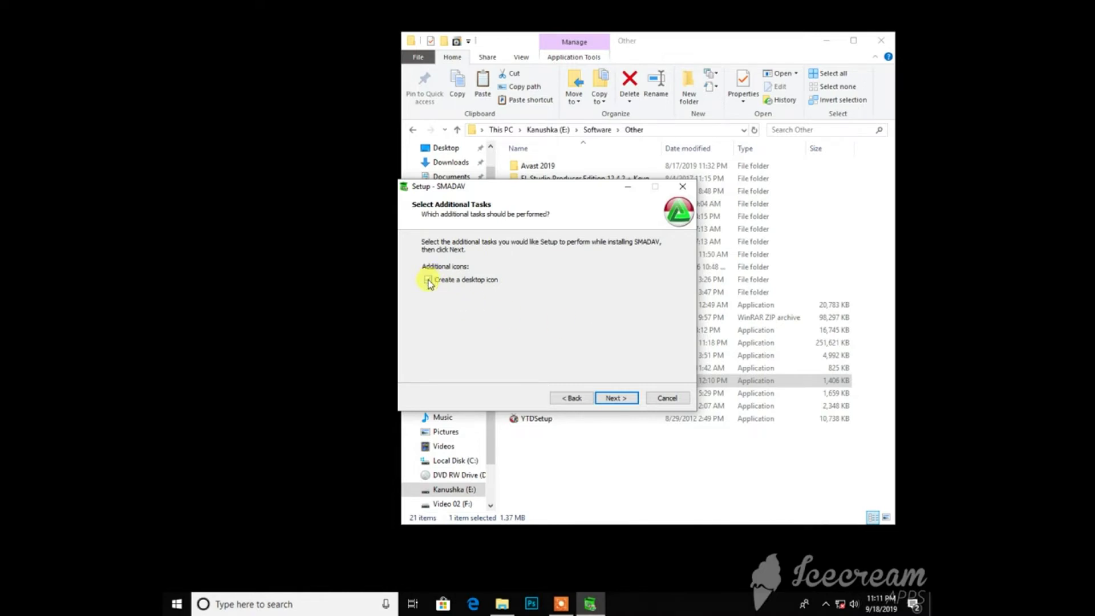
click(614, 398)
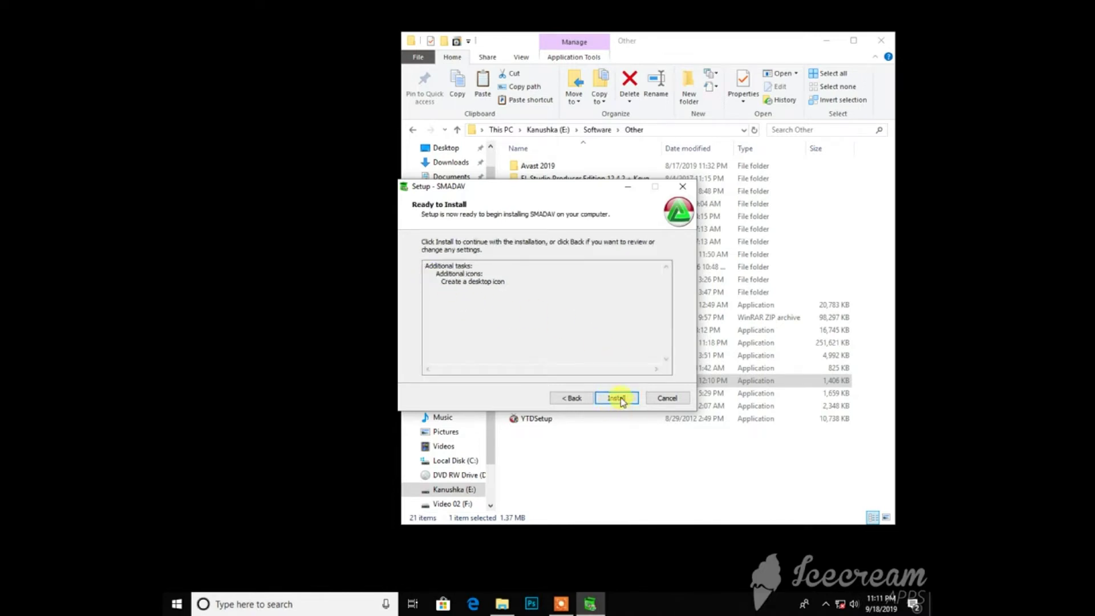
click(619, 399)
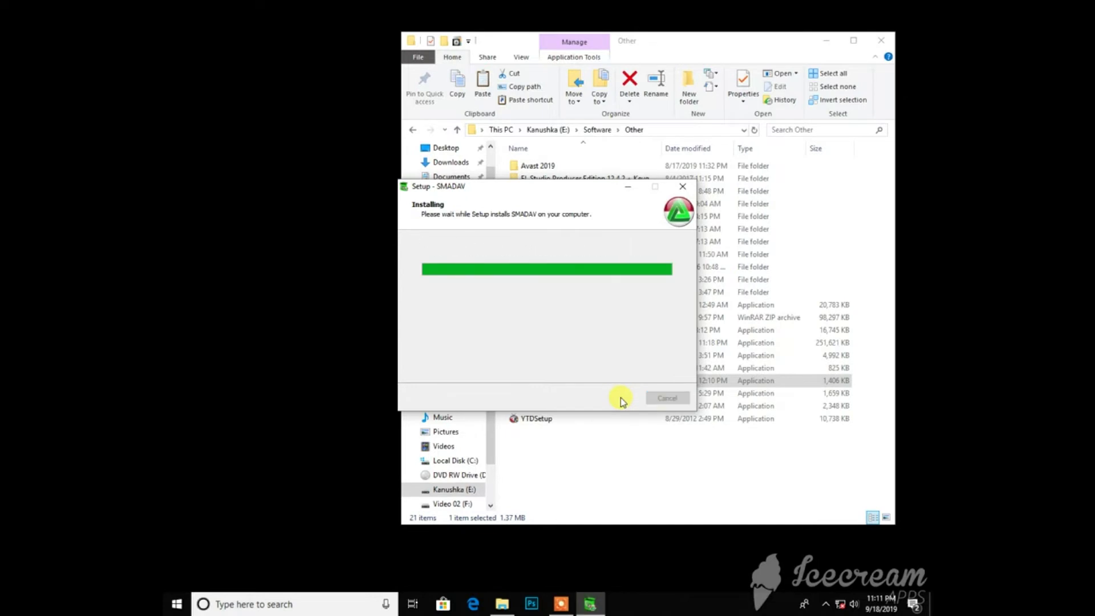
click(609, 398)
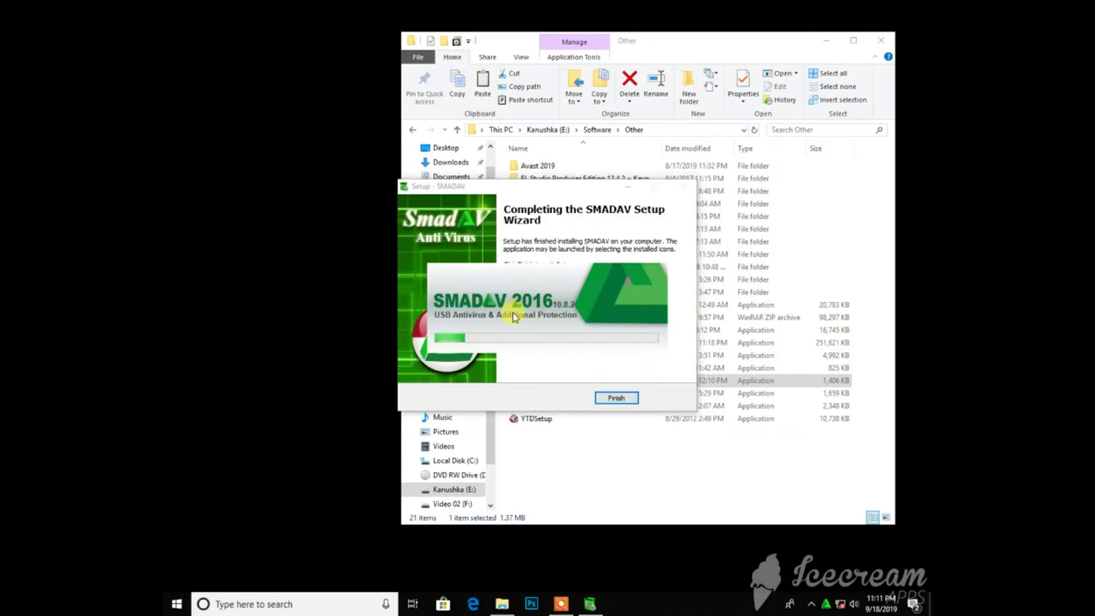
- Finish the SMADAV setup wizard and choose English as the program language
click(512, 284)
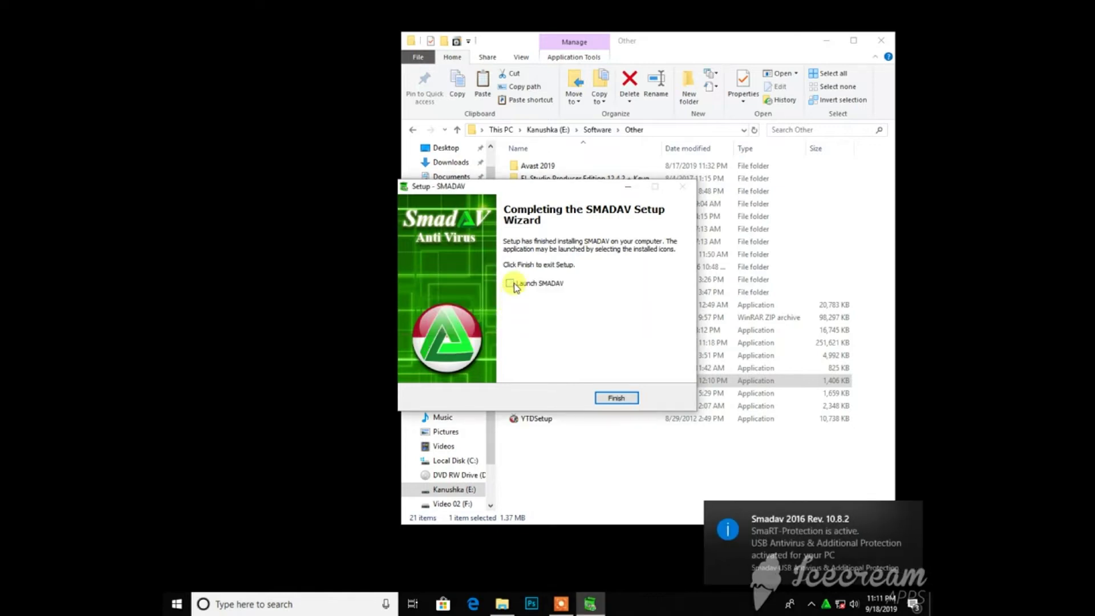
click(613, 397)
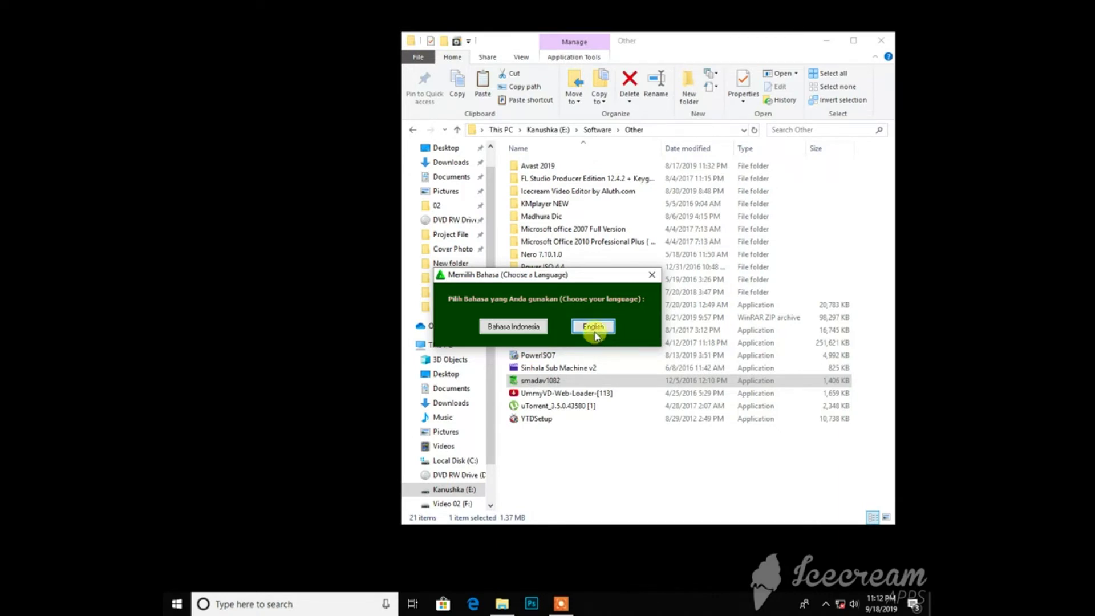
click(594, 327)
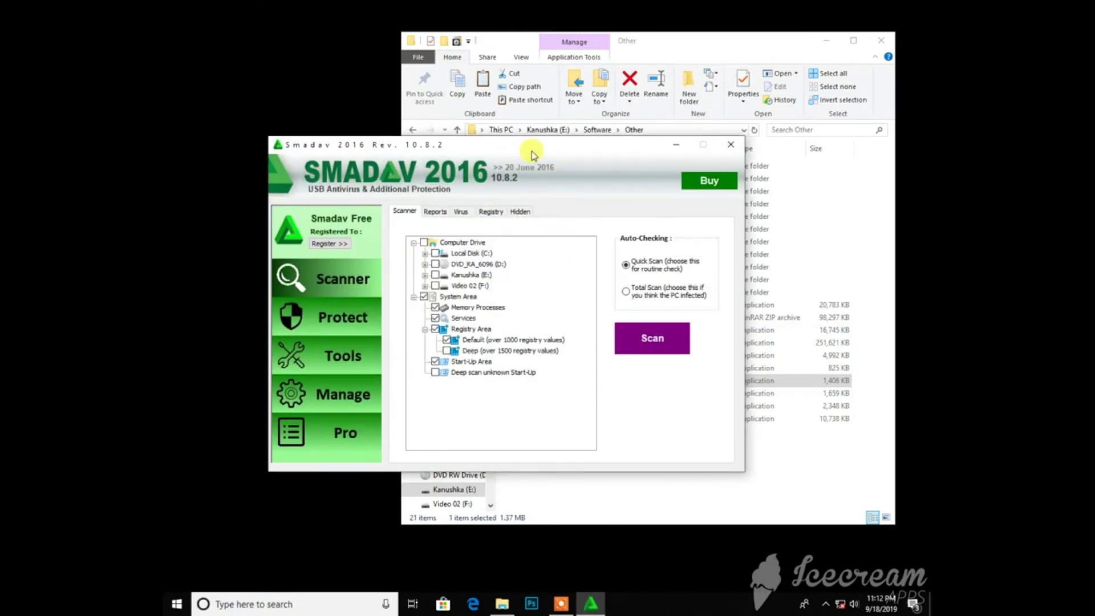
- Move the Smadav main window slightly aside and close it
drag(530, 151, 555, 153)
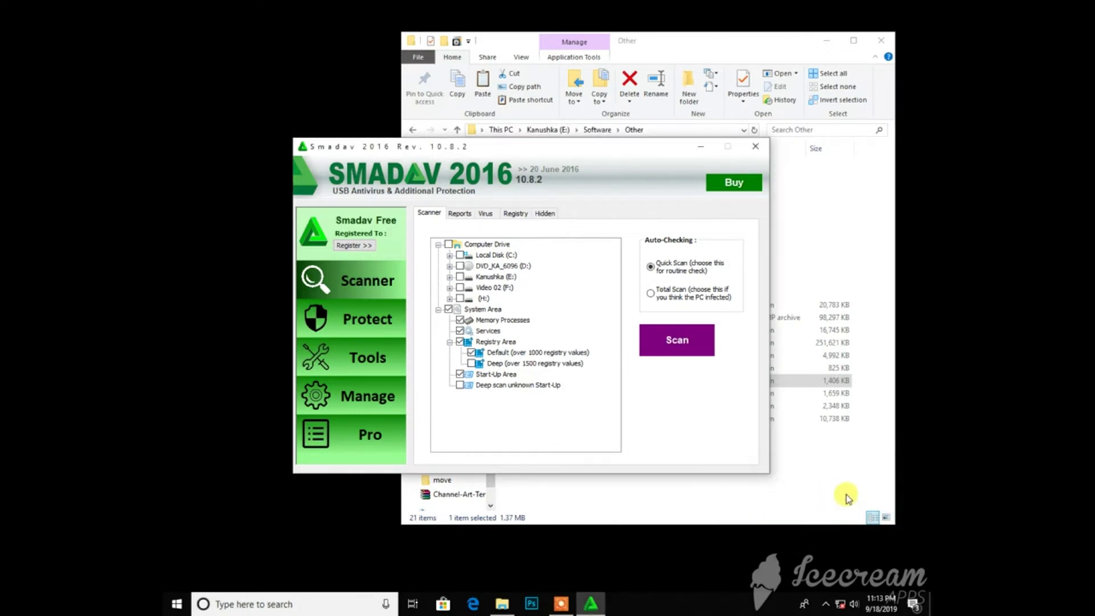
right_click(623, 549)
click(638, 426)
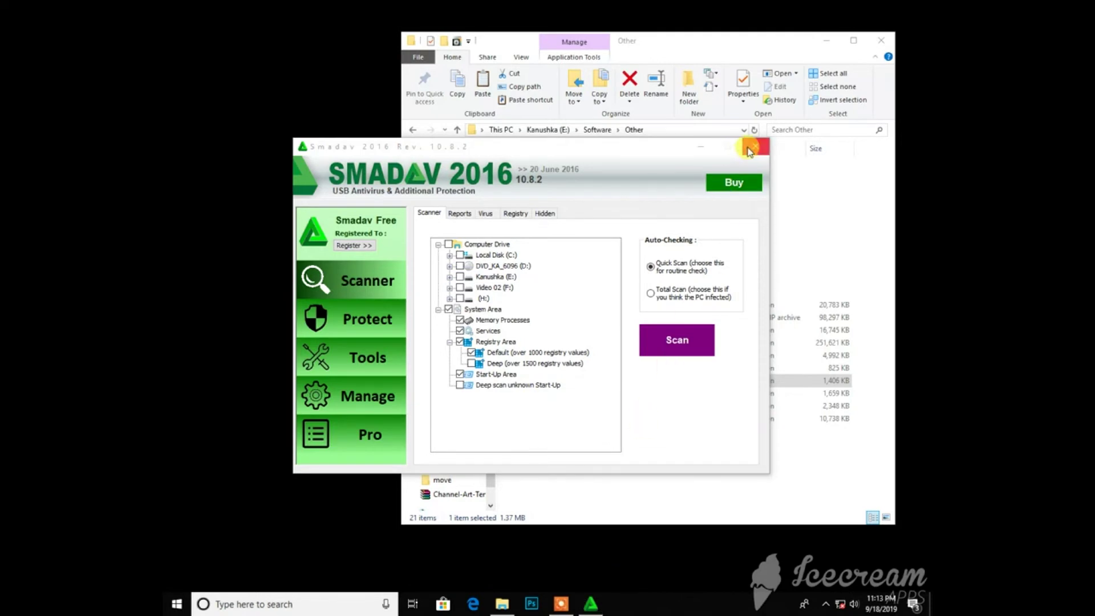
click(751, 150)
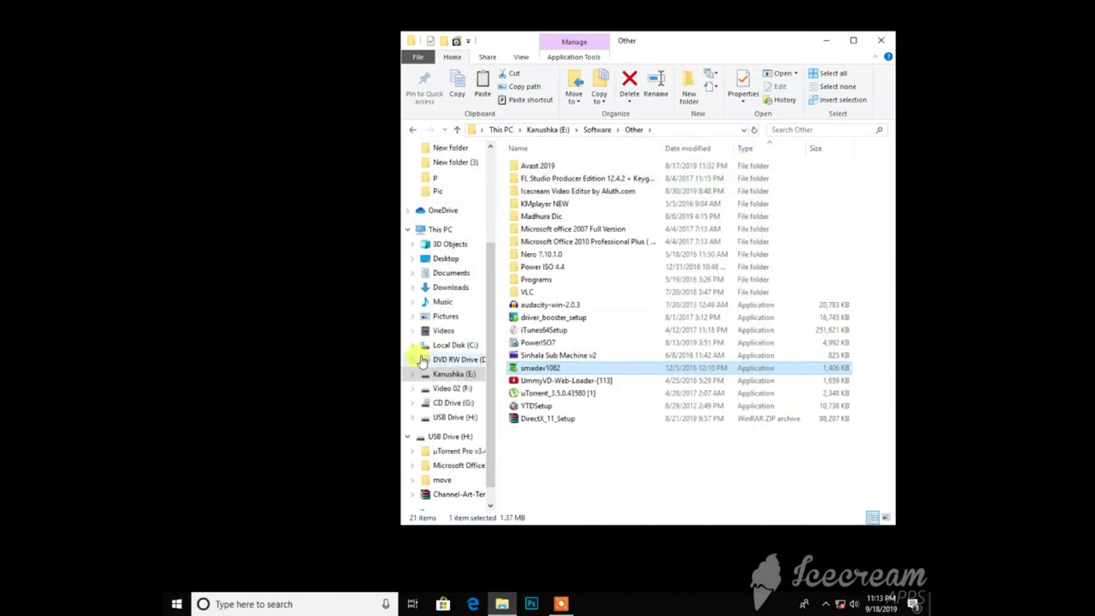
- Scan USB Drive (H:) with Smadav from This PC, close the scan window, and open the drive
click(425, 229)
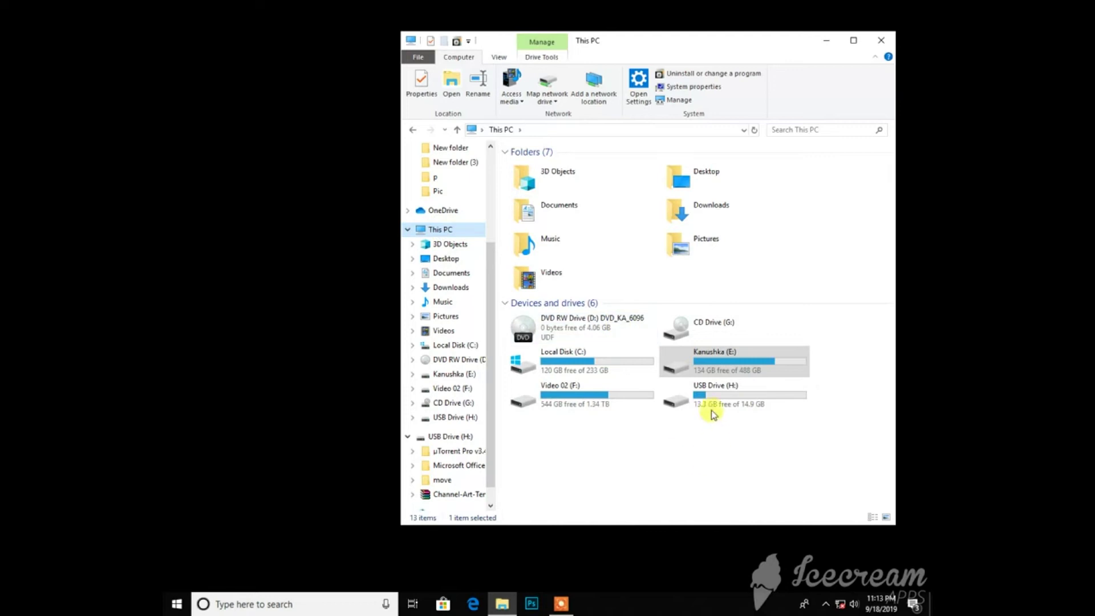
right_click(710, 400)
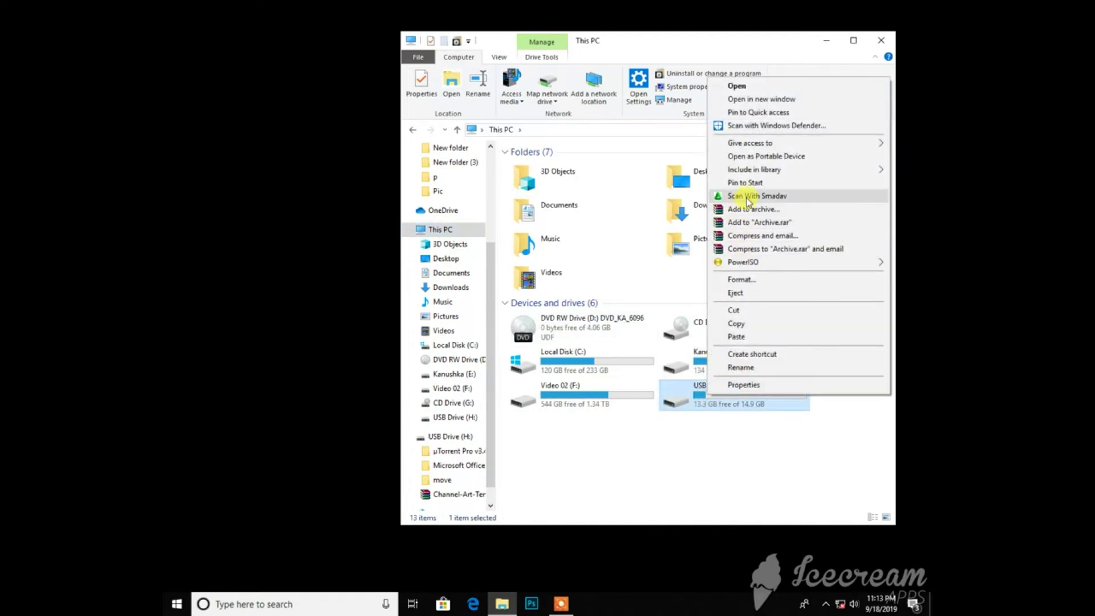
click(747, 197)
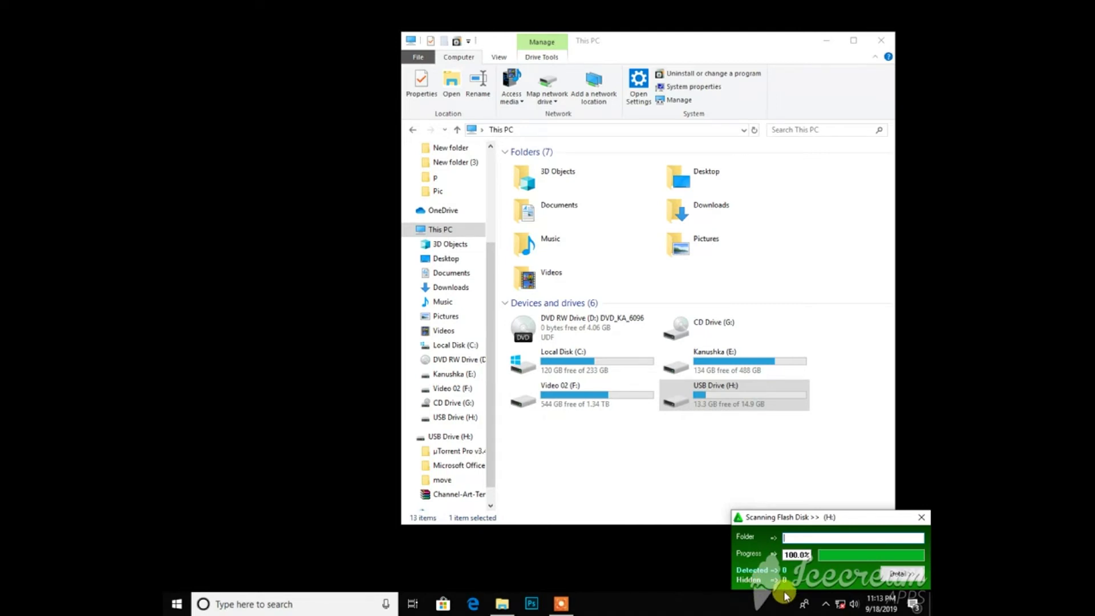
click(921, 517)
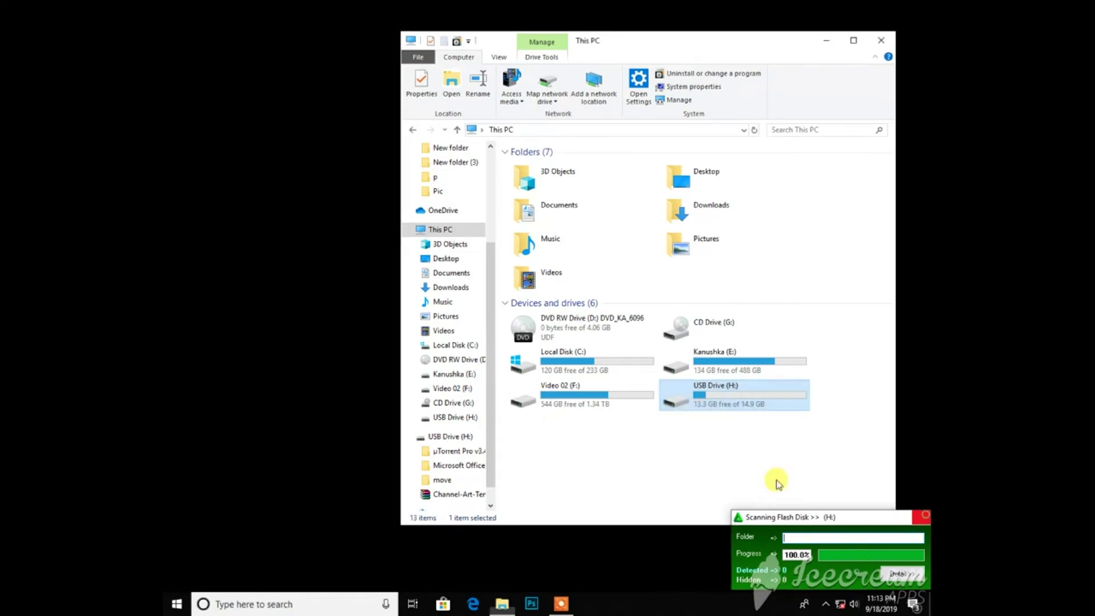
double_click(695, 395)
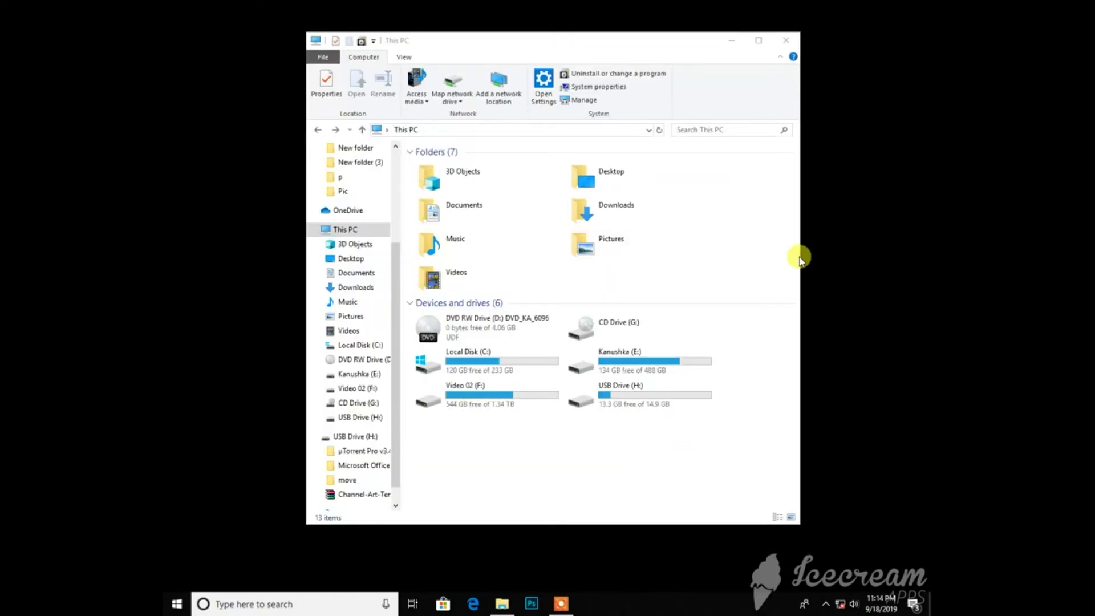
- Scan USB Drive (H:) with Smadav again, apply Fix All in the detailed report, and close Smadav
right_click(642, 401)
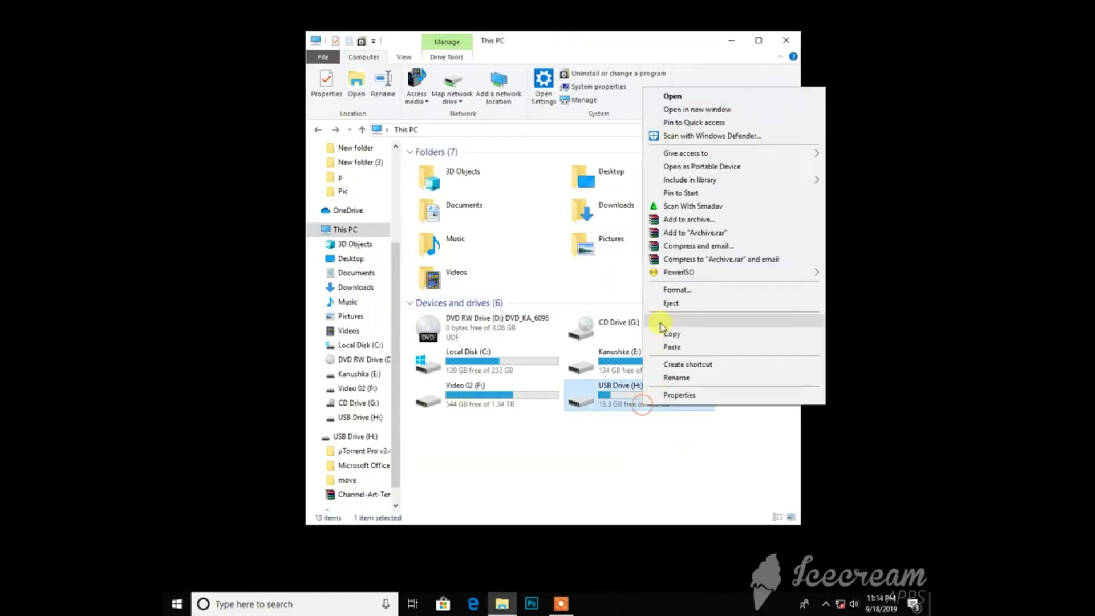
click(693, 205)
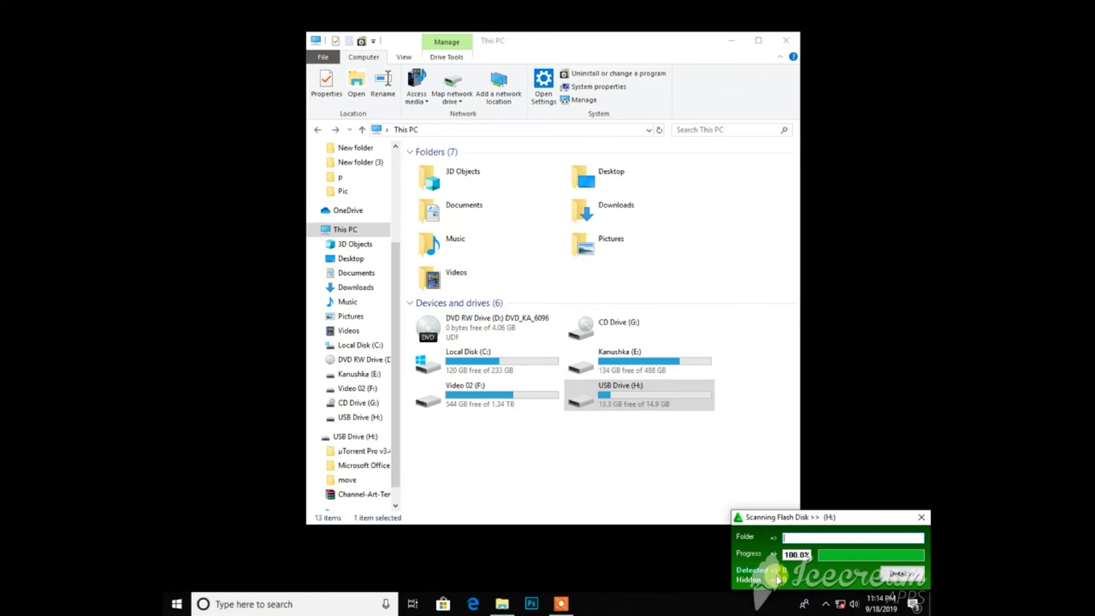
click(898, 573)
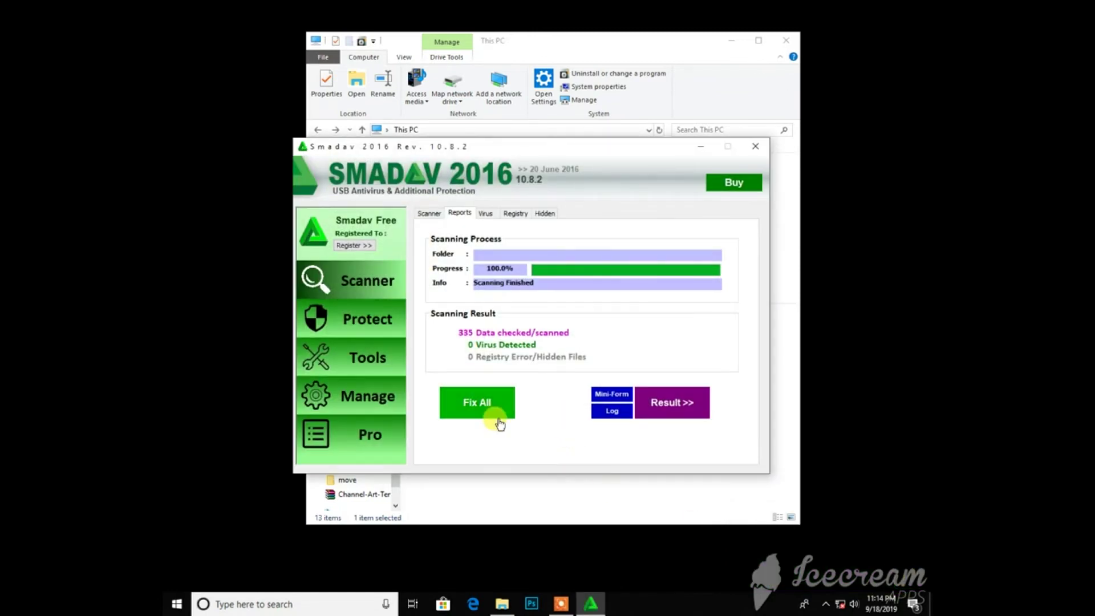
click(478, 405)
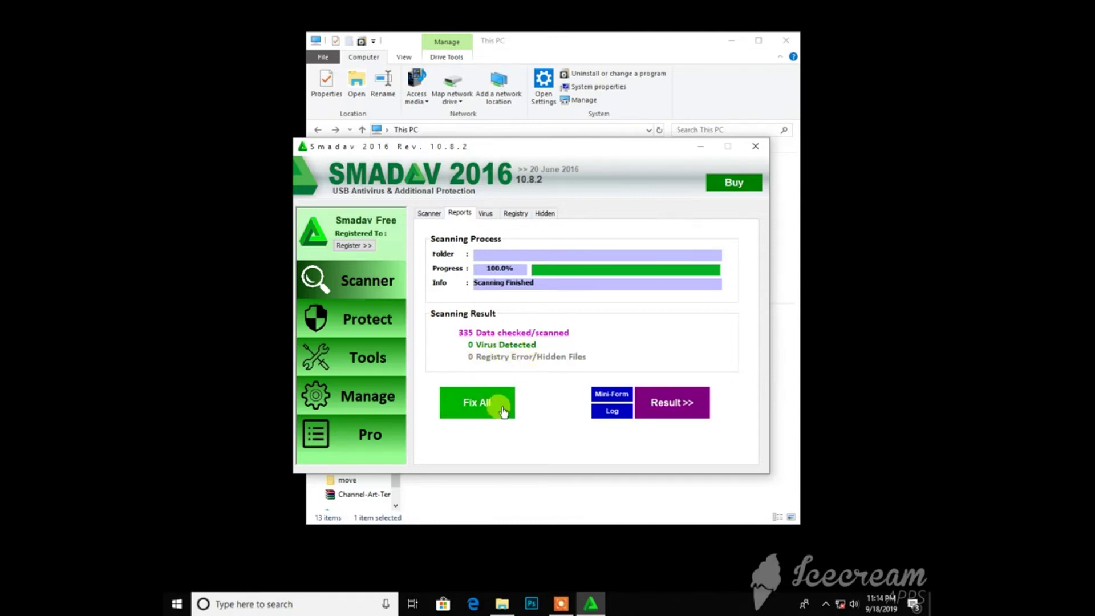
click(467, 413)
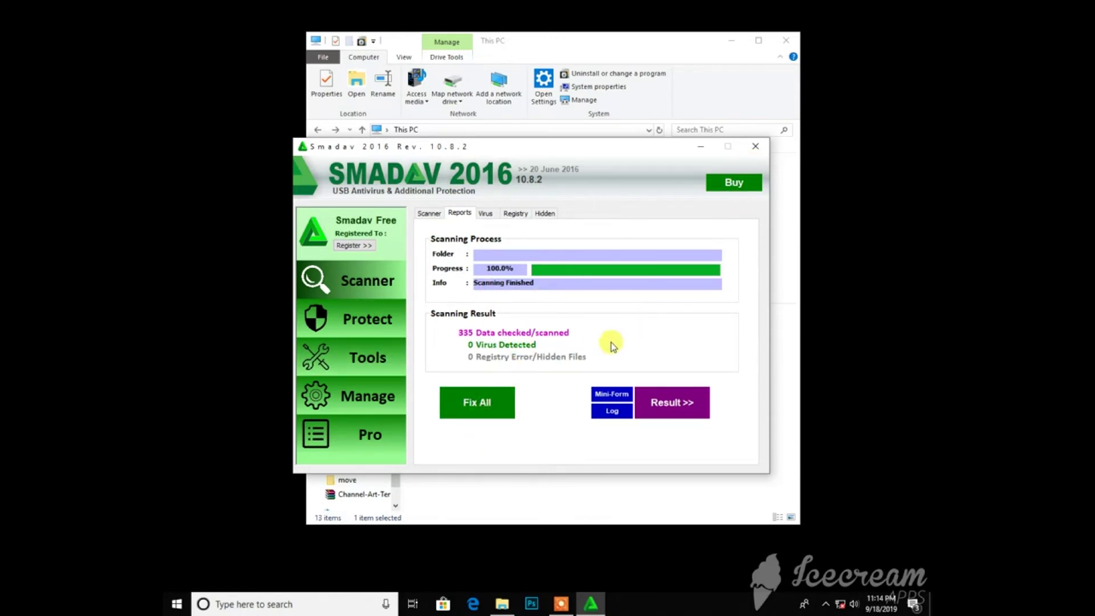
click(760, 157)
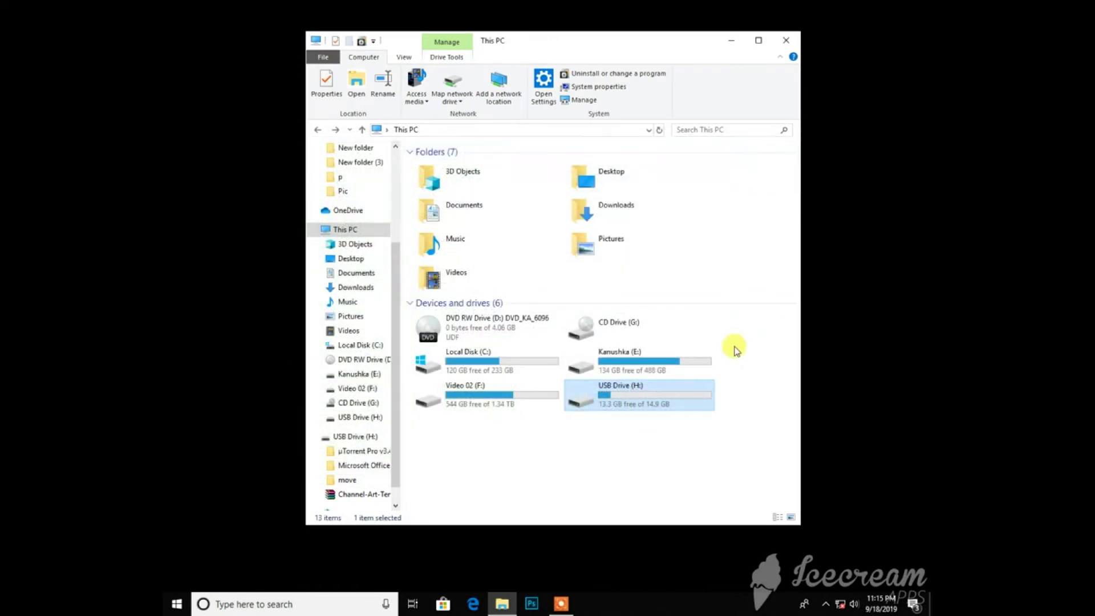
- Run another Smadav scan of USB Drive (H:) and dismiss the scan window
right_click(631, 393)
click(662, 195)
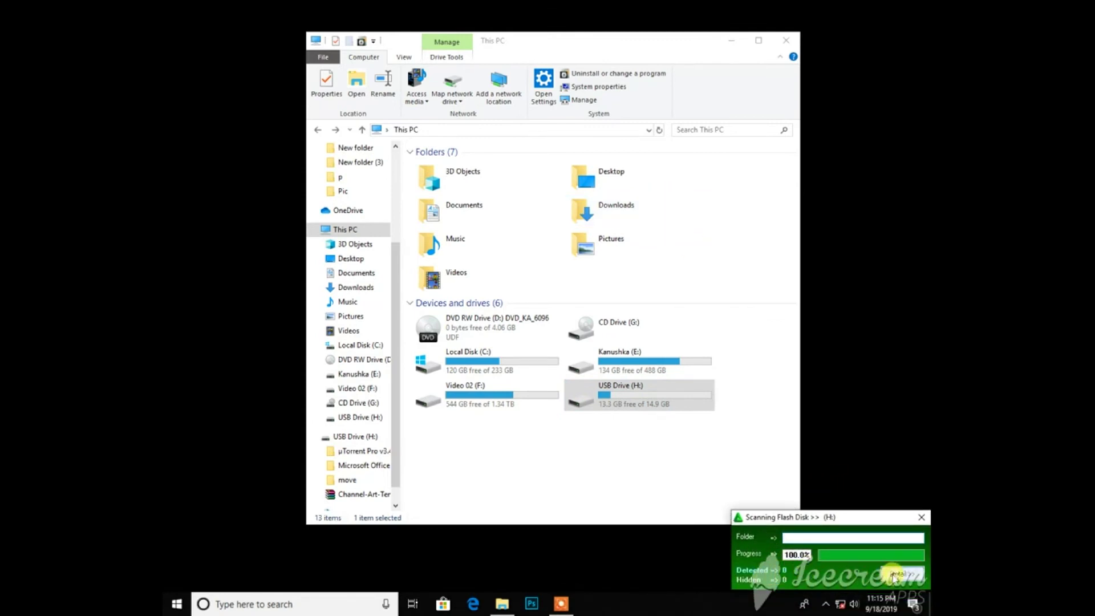
click(922, 520)
click(579, 457)
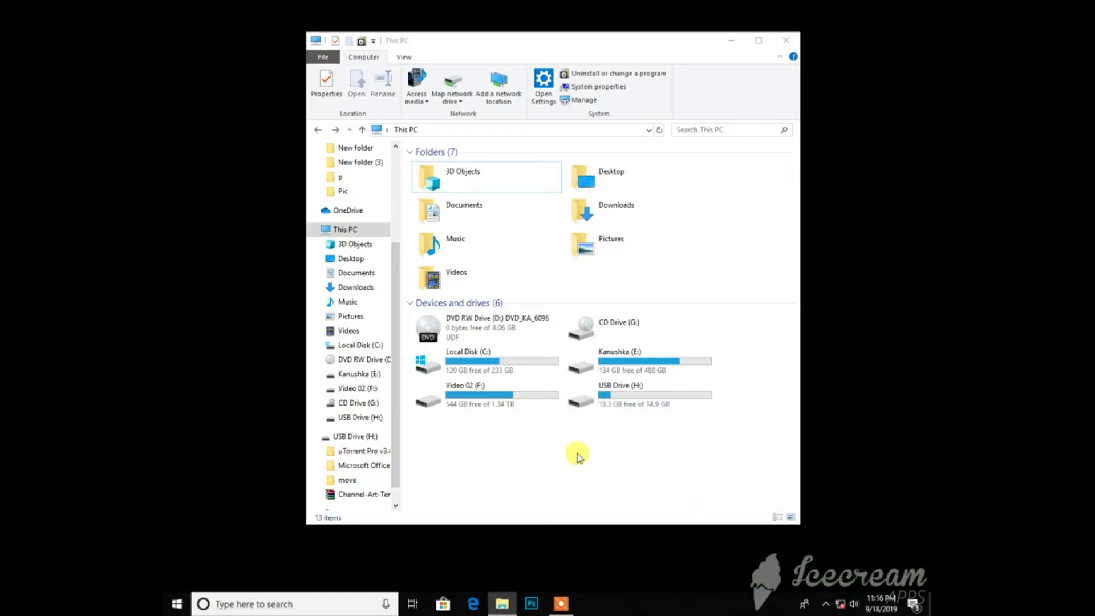
- Start a Smadav scan of the Video 02 (F:) drive and close its progress window
click(447, 393)
right_click(470, 396)
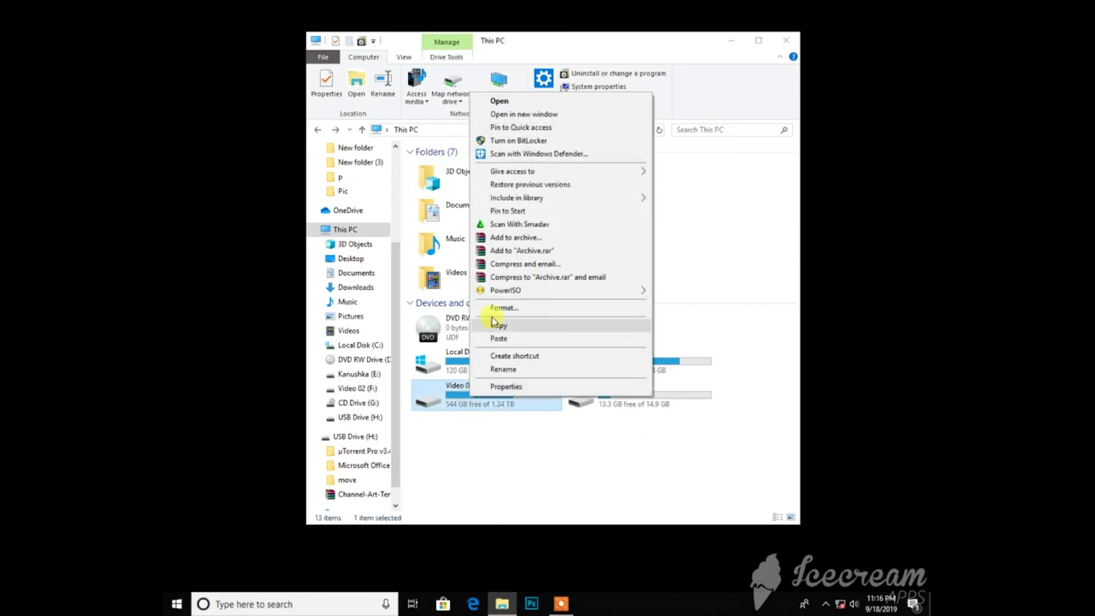
click(518, 226)
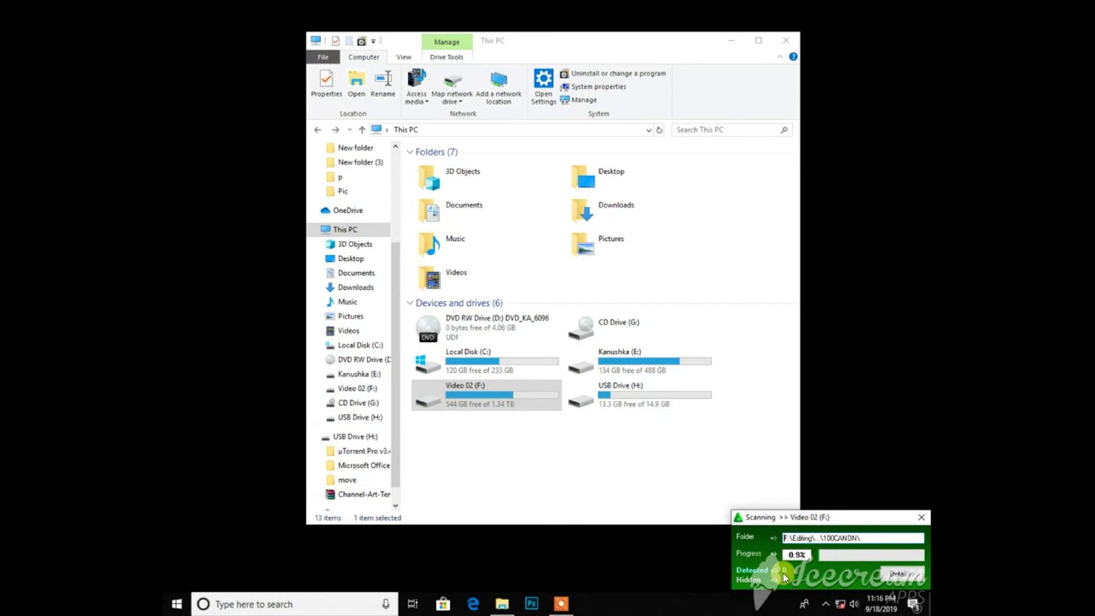
click(922, 517)
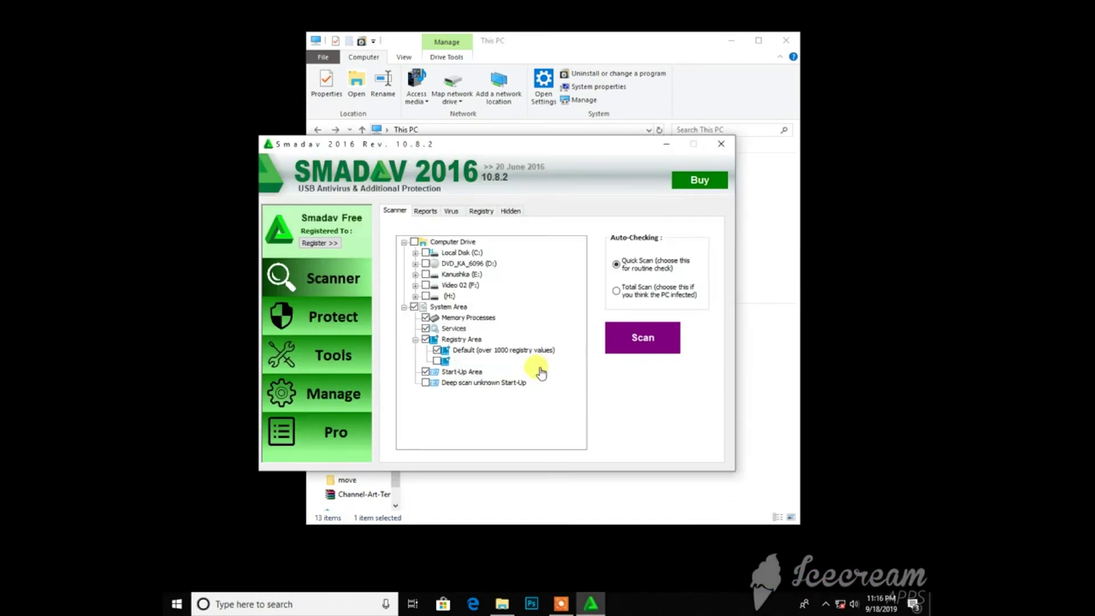
- Restrict the Smadav scan to drive H: only, excluding the other drives and the whole System Area
click(427, 258)
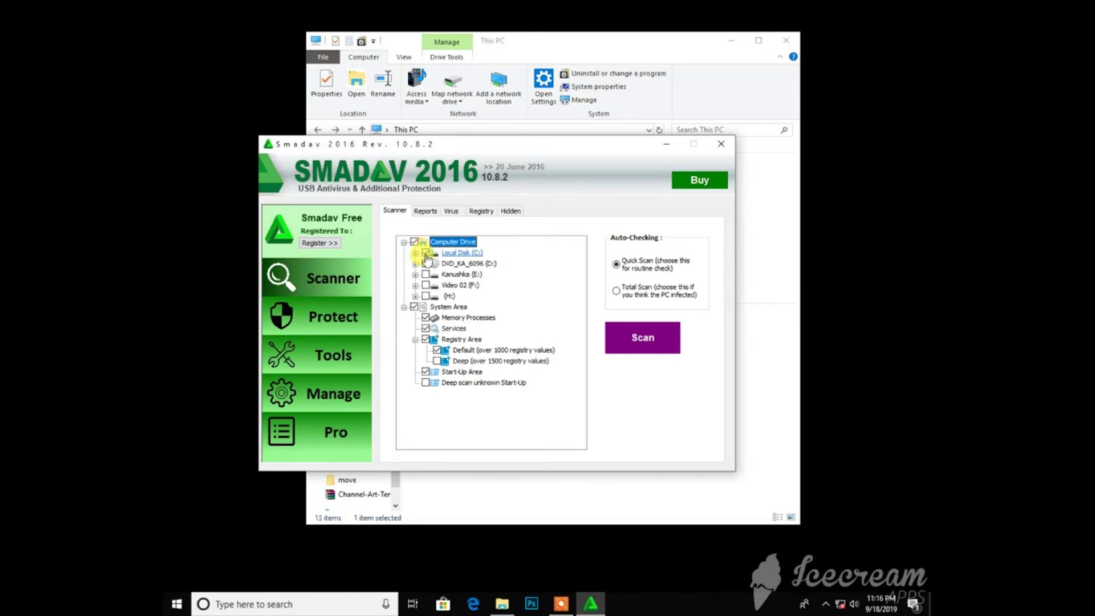
click(426, 263)
click(425, 274)
click(425, 285)
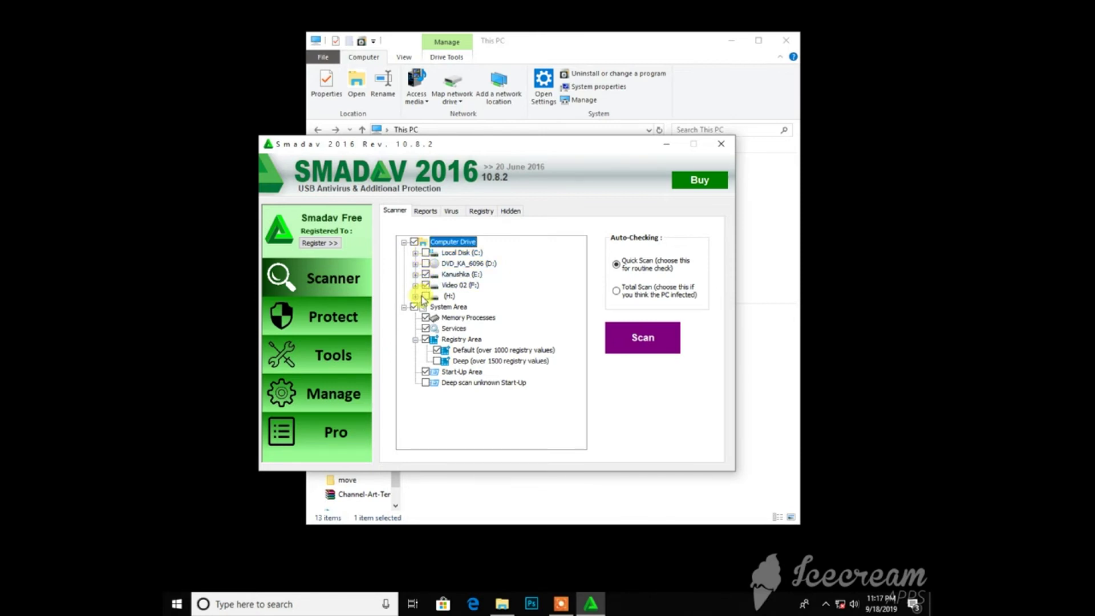
click(425, 296)
click(425, 297)
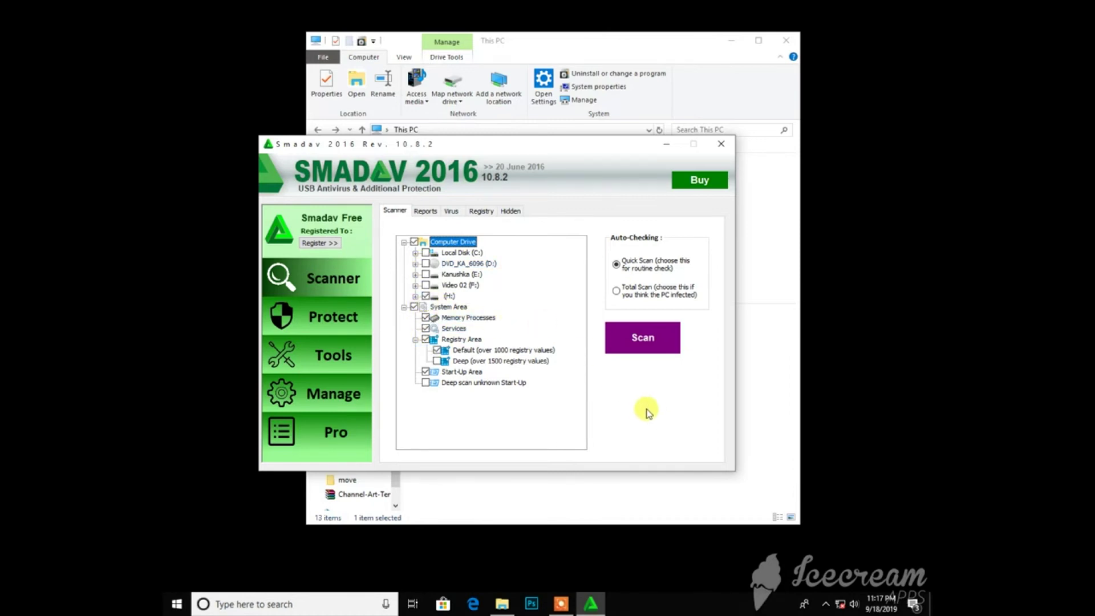
click(414, 307)
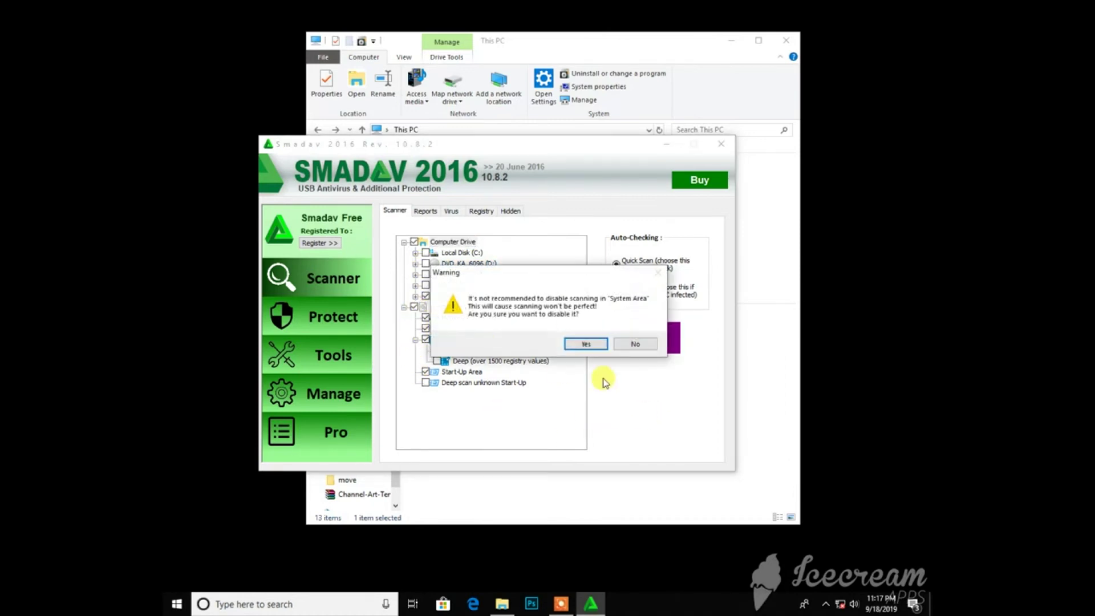
click(590, 344)
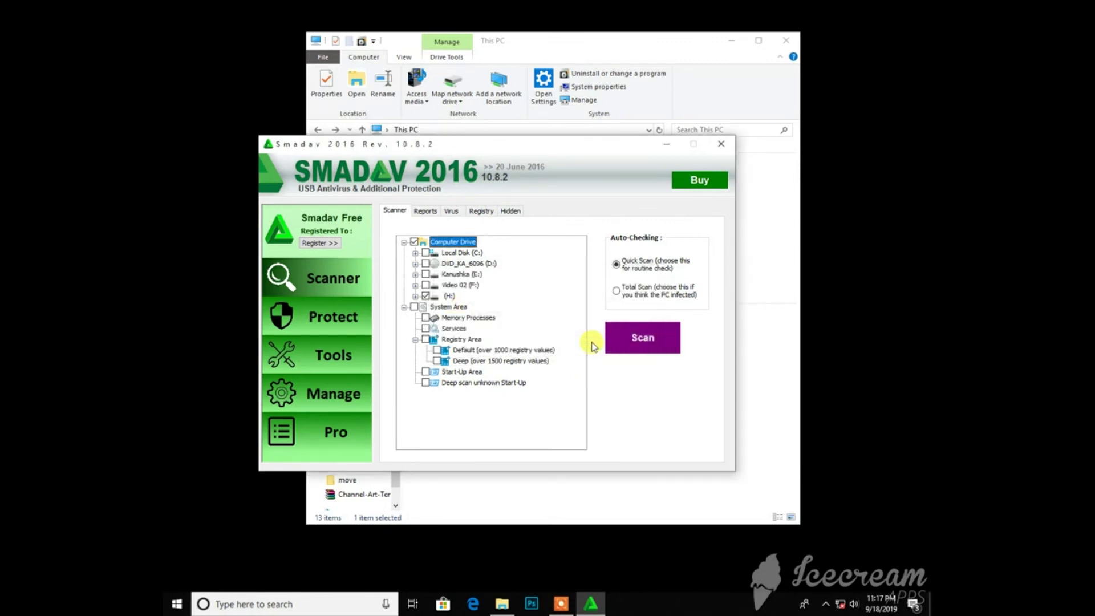
- Run the quick scan of drive H: and dismiss the scan result message
click(650, 338)
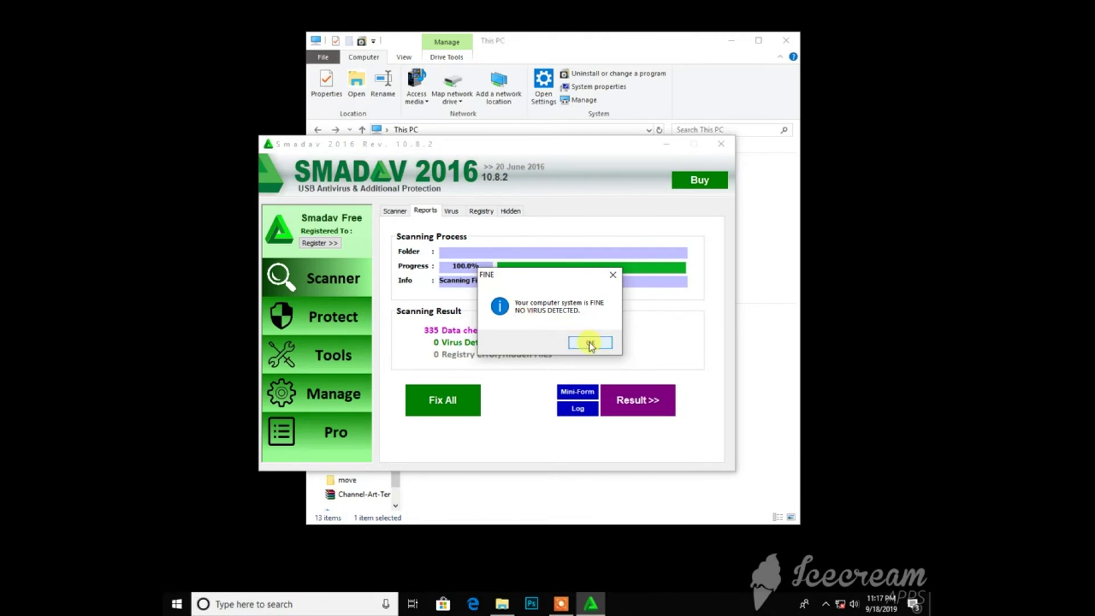
click(590, 344)
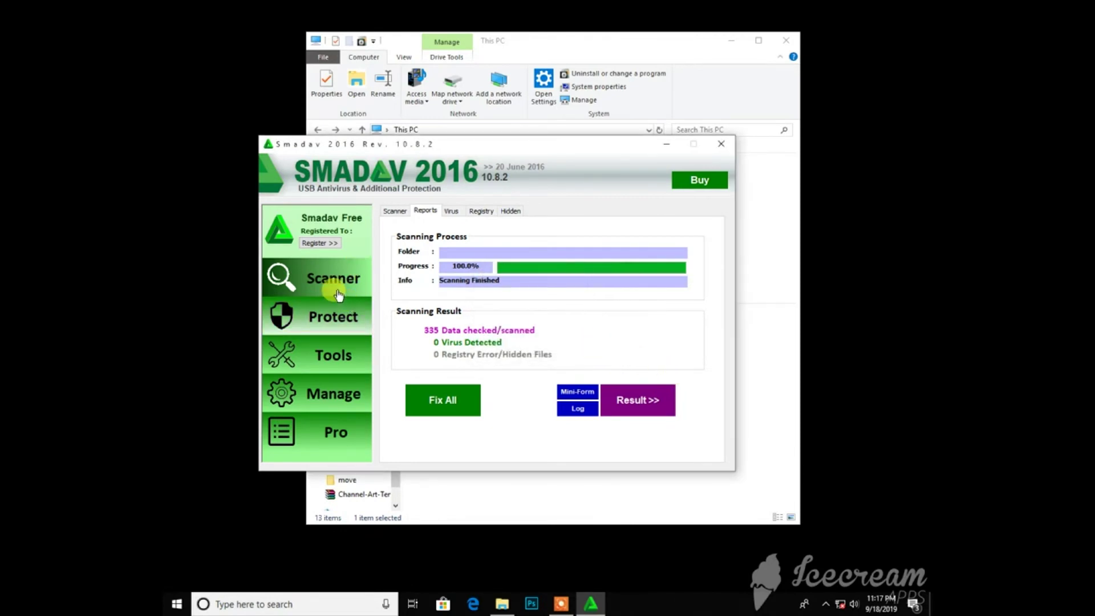
- Start a Total Scan from the scanner settings, and view the protection status page
click(395, 210)
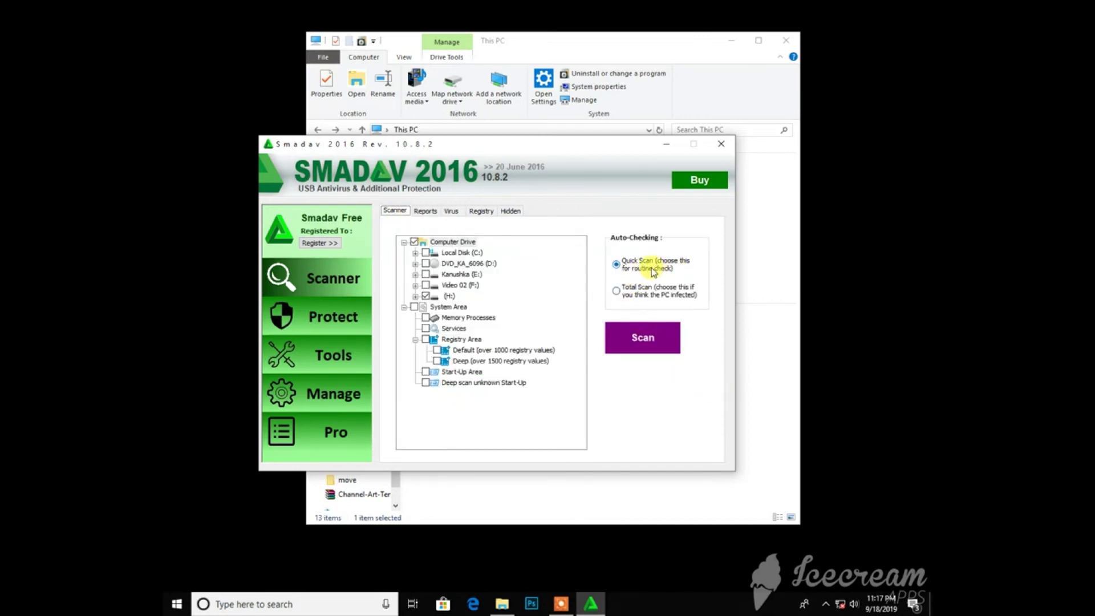
click(616, 292)
click(643, 337)
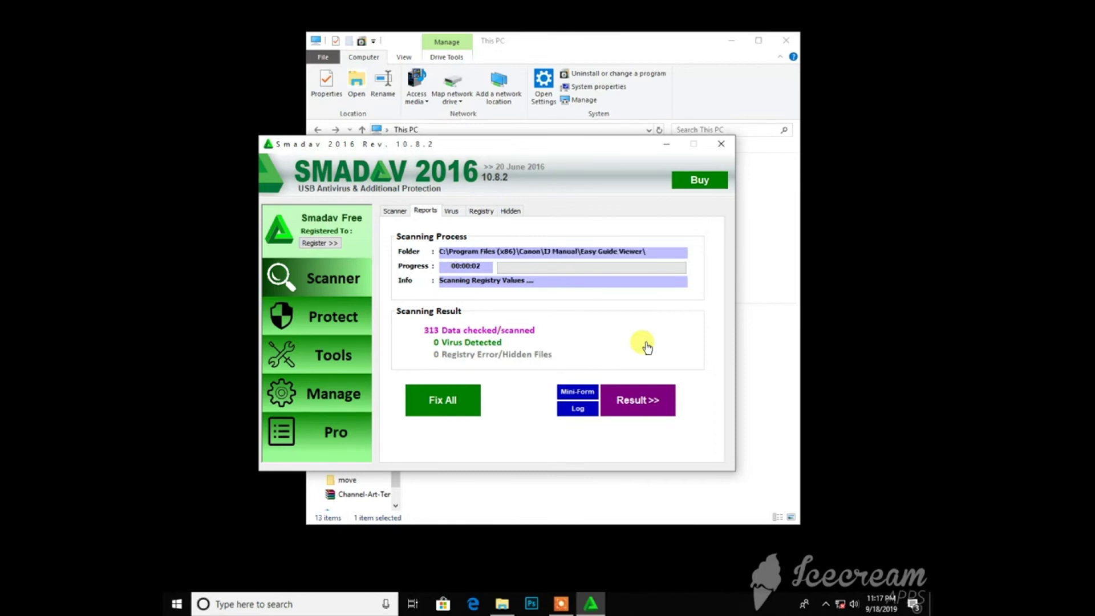
click(315, 322)
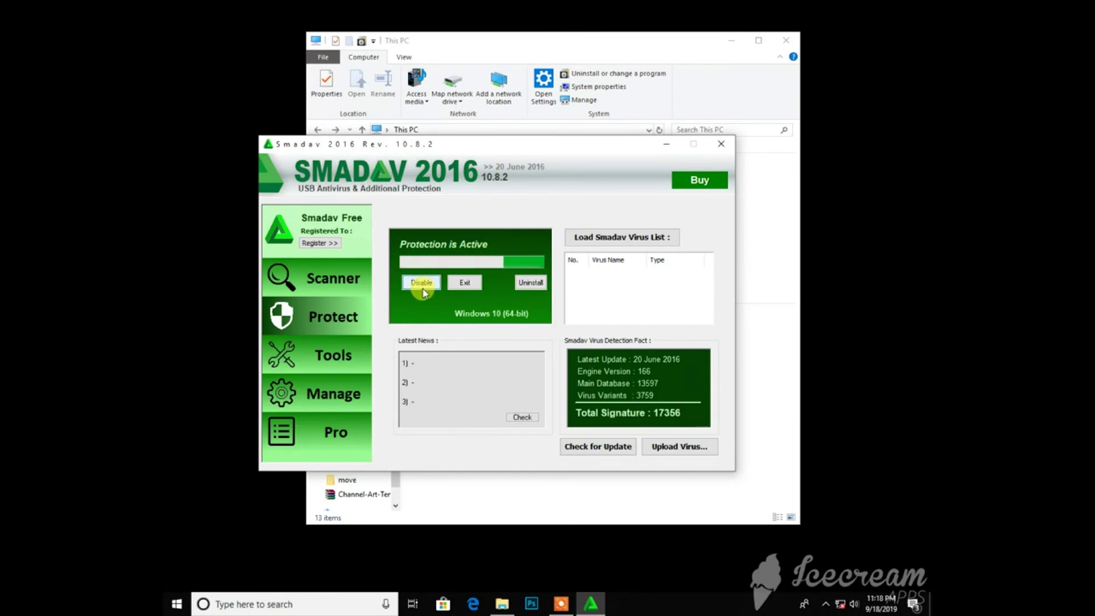
right_click(854, 269)
click(847, 307)
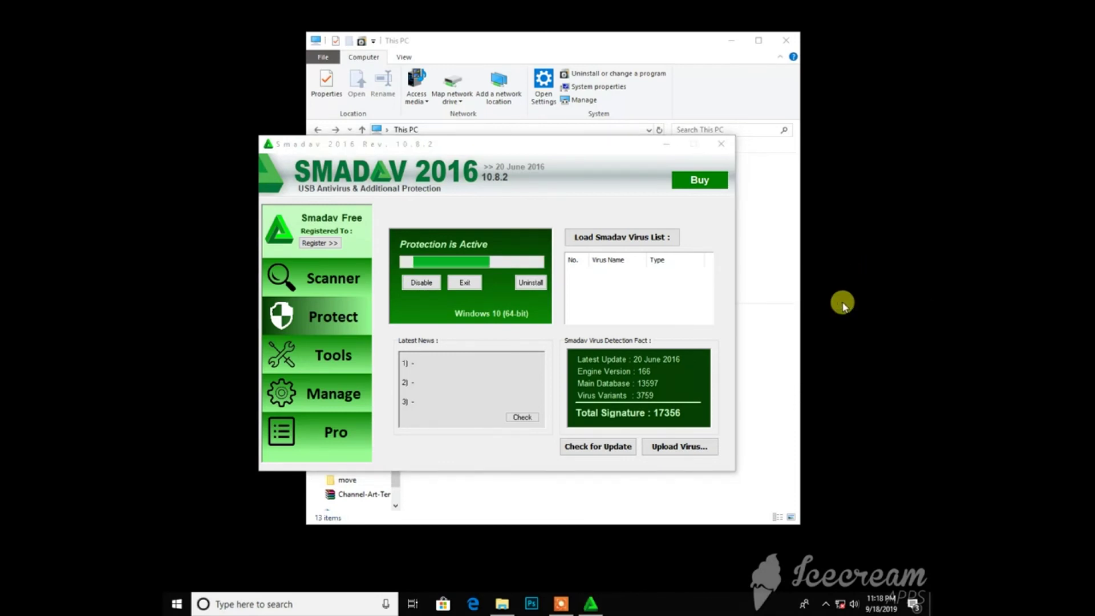
right_click(799, 230)
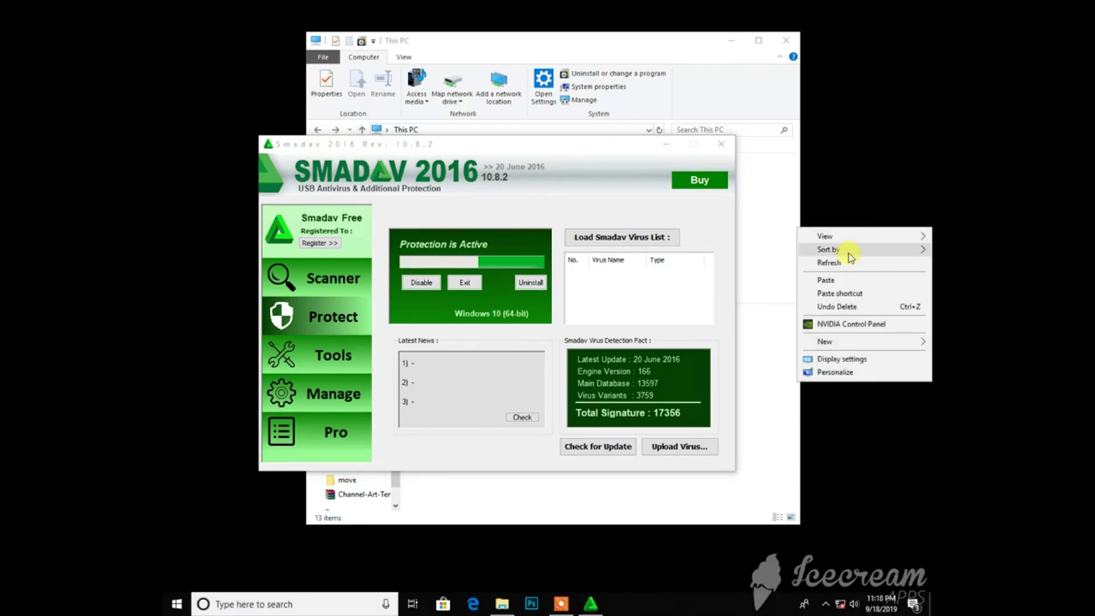
click(850, 262)
right_click(844, 237)
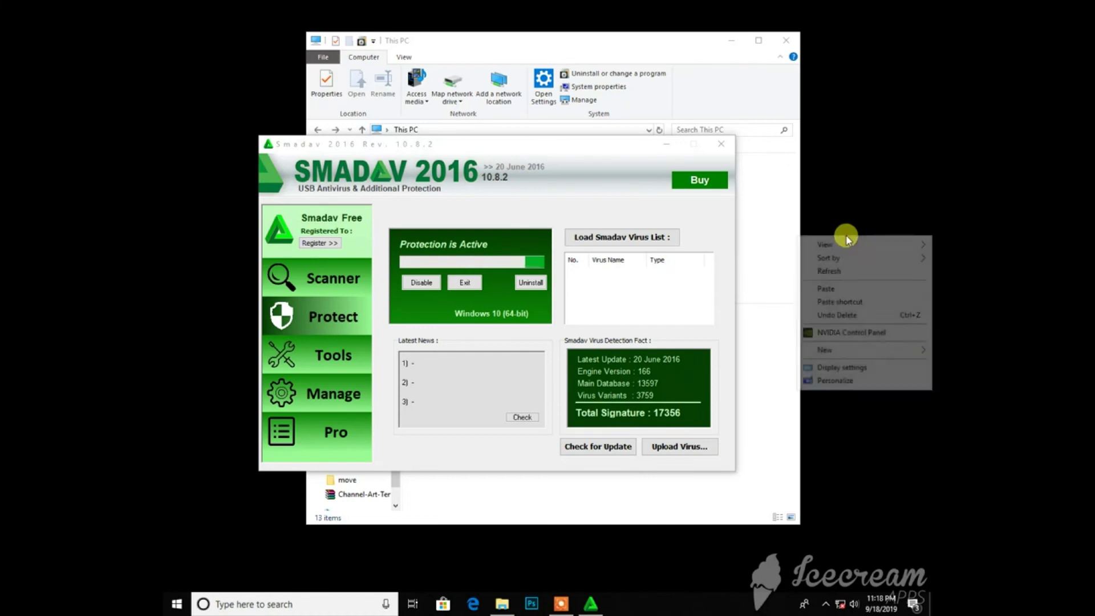
click(838, 273)
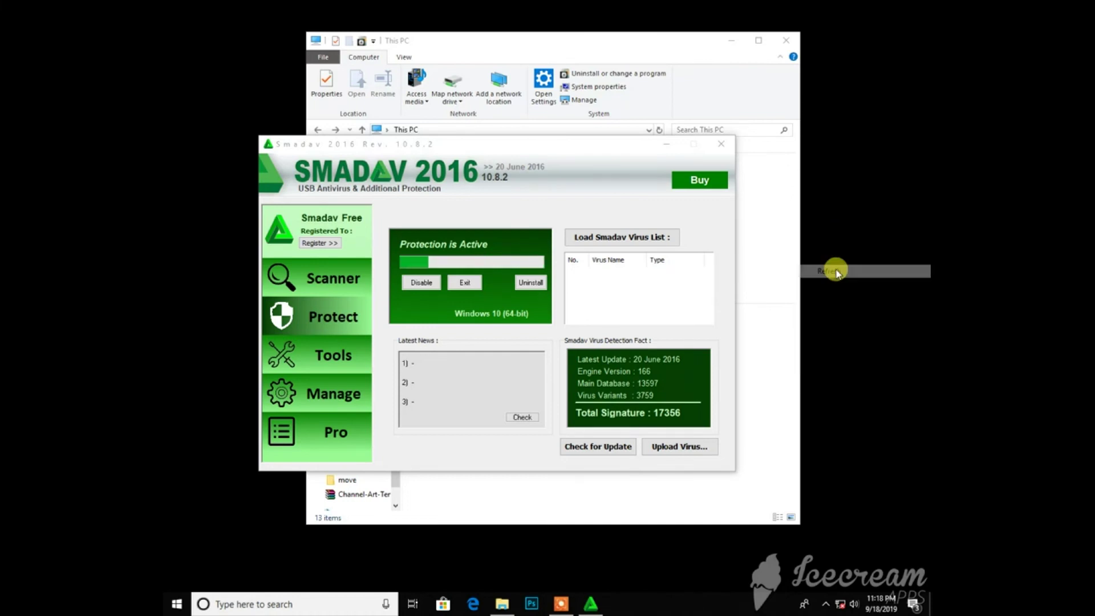
click(316, 287)
right_click(798, 231)
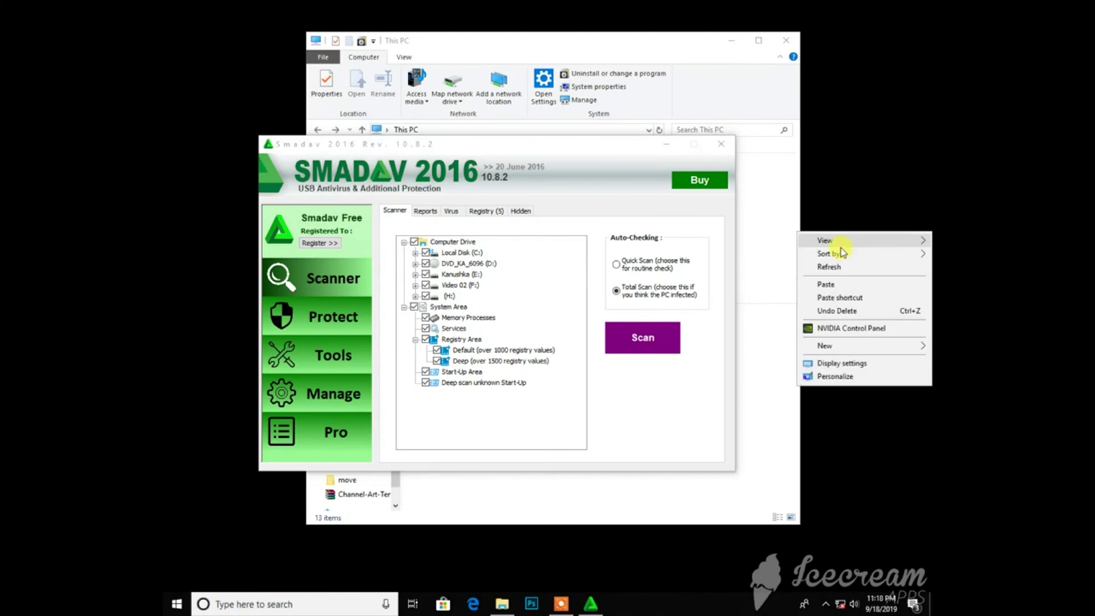
click(828, 268)
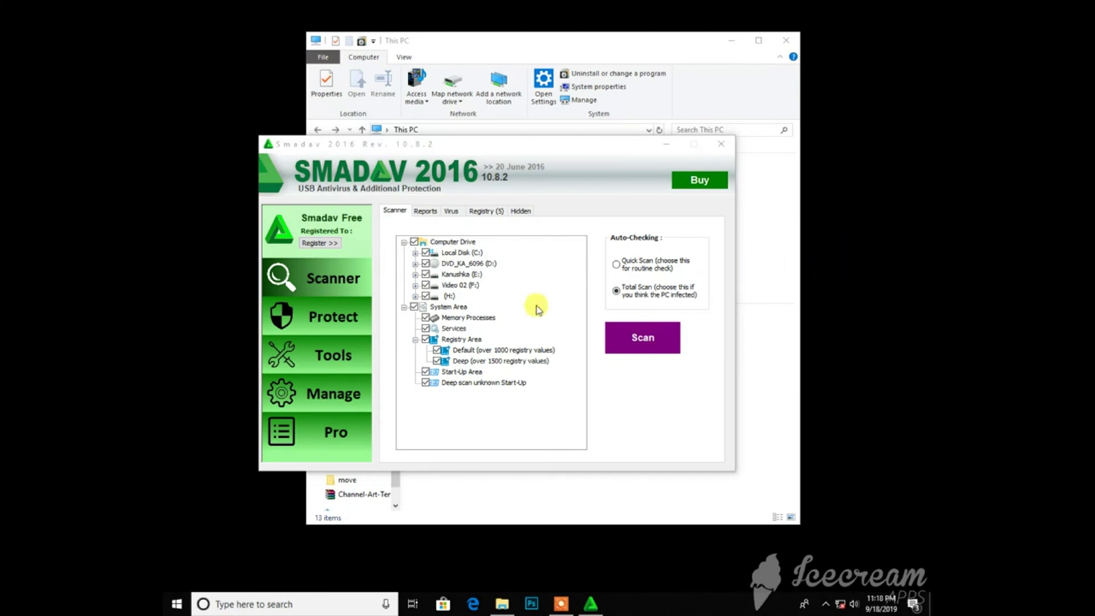
right_click(830, 204)
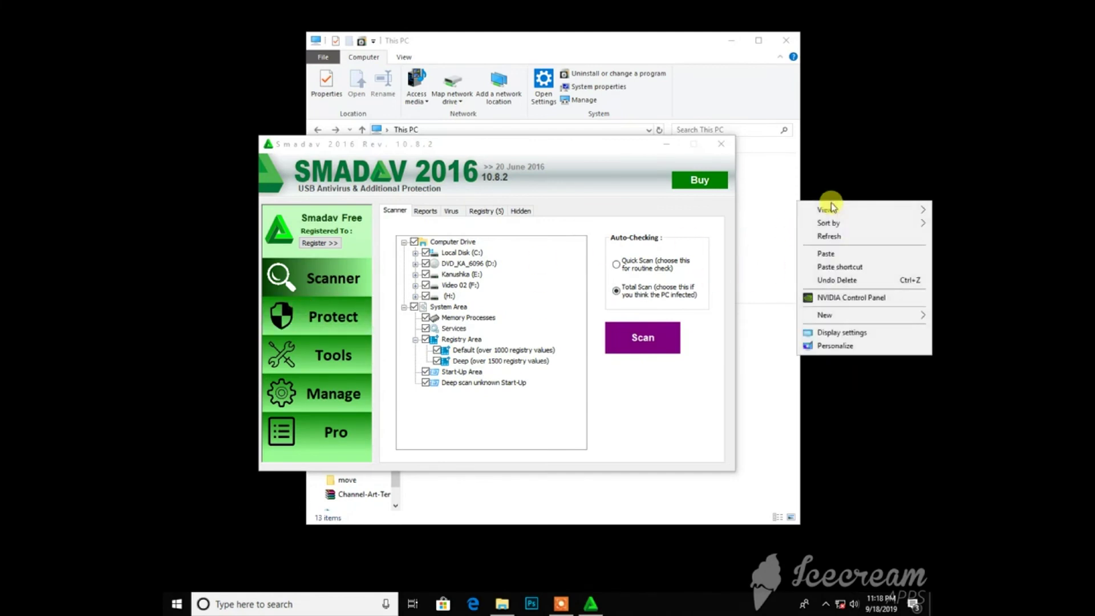
click(840, 232)
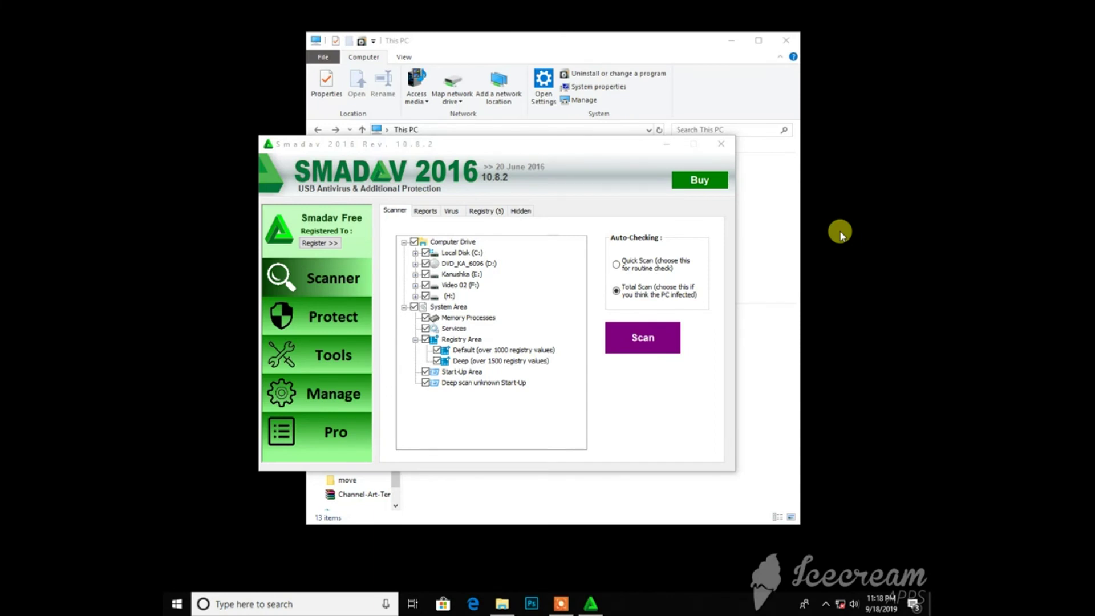
right_click(817, 233)
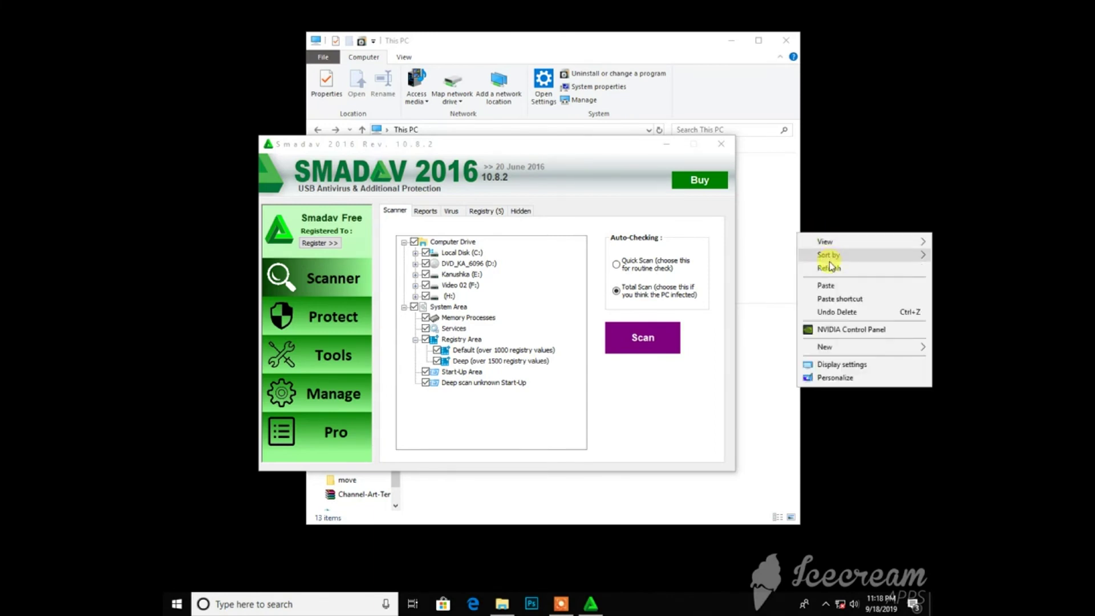
click(832, 269)
drag(481, 150, 507, 151)
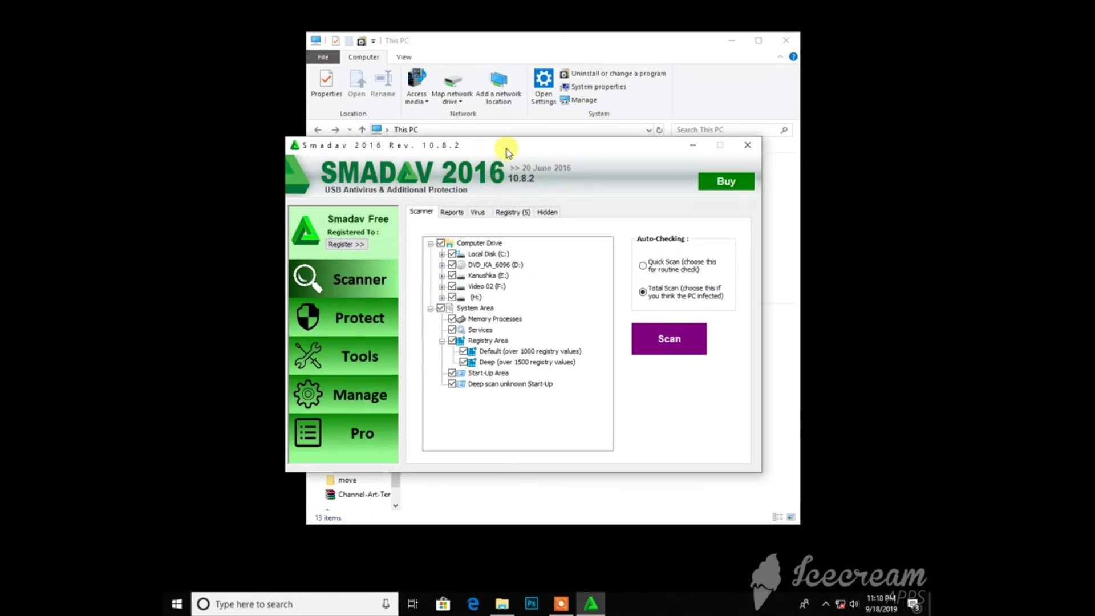
right_click(799, 169)
click(848, 204)
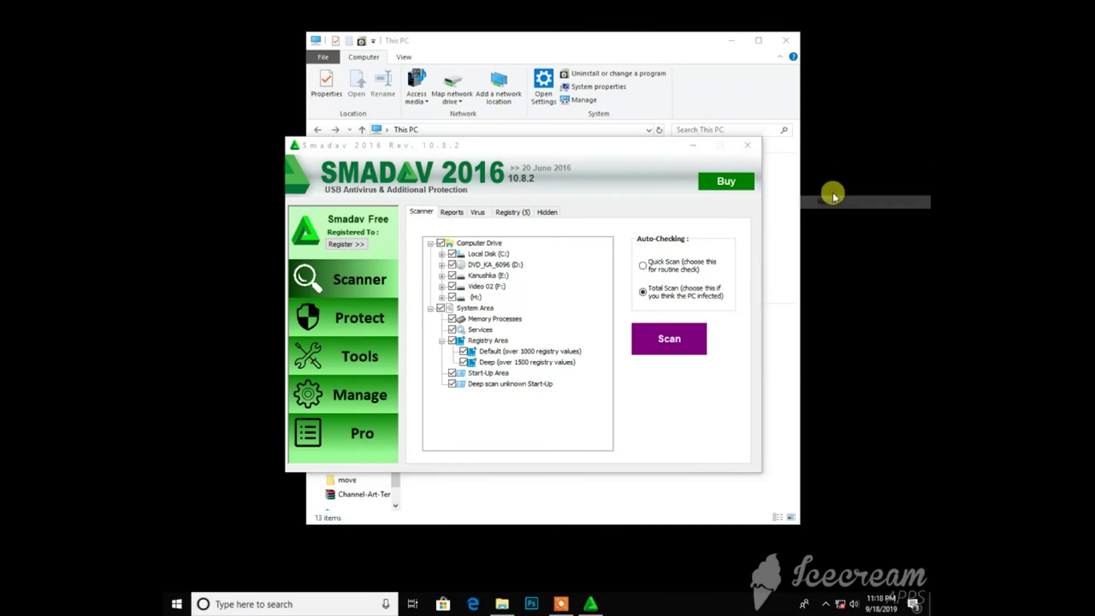